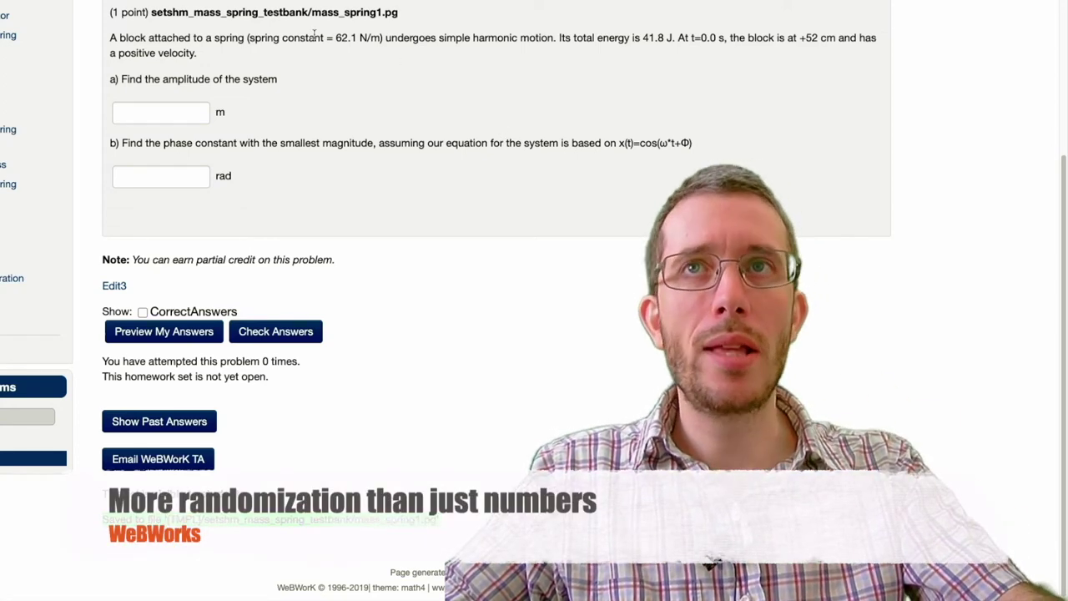
Highlight the spring constant 62.1, energy 41.8, start position 52 and the cosine formula.
{"action": "left_click_drag", "start_coordinate": [336, 38], "coordinate": [354, 38]}
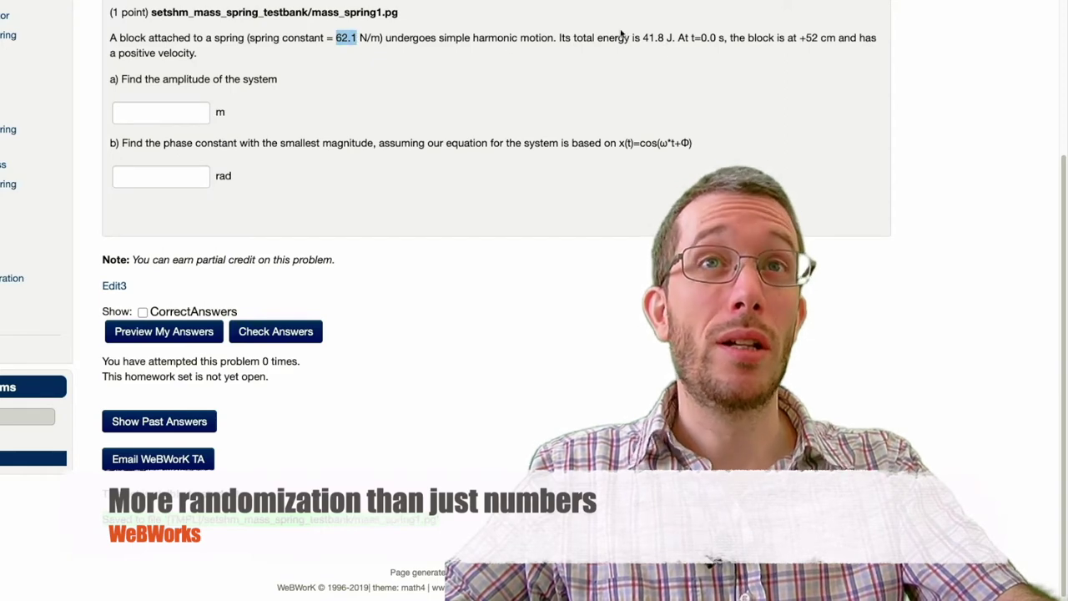
{"action": "left_click_drag", "start_coordinate": [634, 39], "coordinate": [664, 38]}
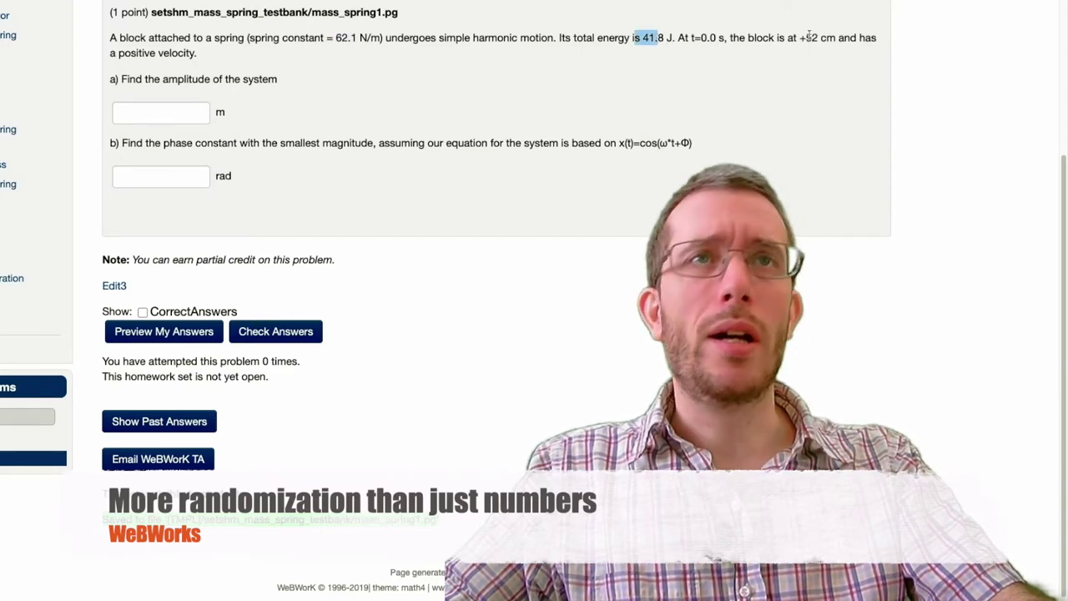
{"action": "left_click_drag", "start_coordinate": [804, 39], "coordinate": [819, 38]}
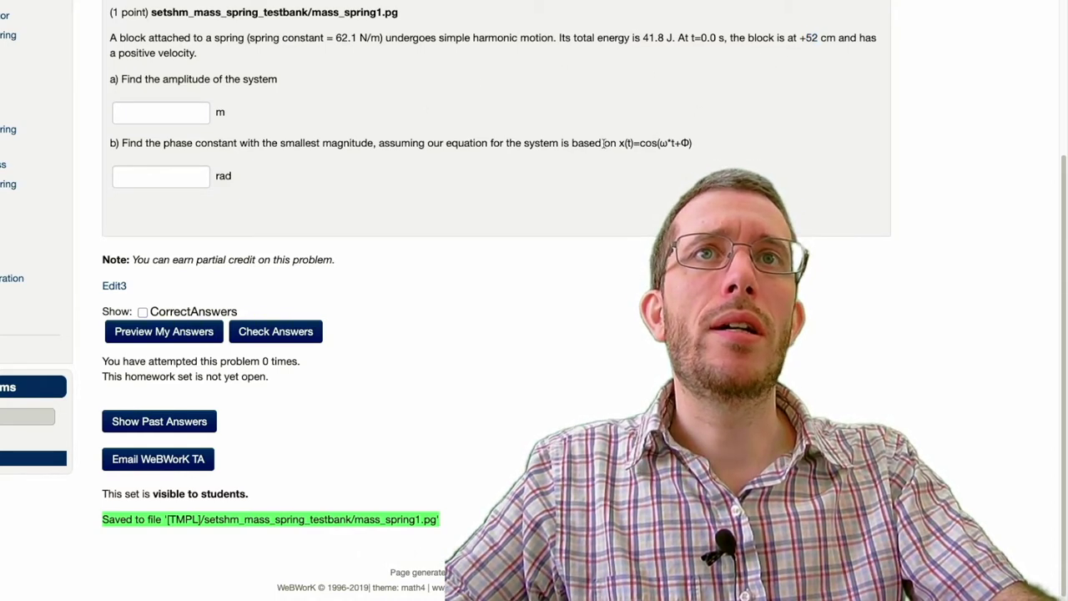
{"action": "left_click_drag", "start_coordinate": [619, 143], "coordinate": [689, 143]}
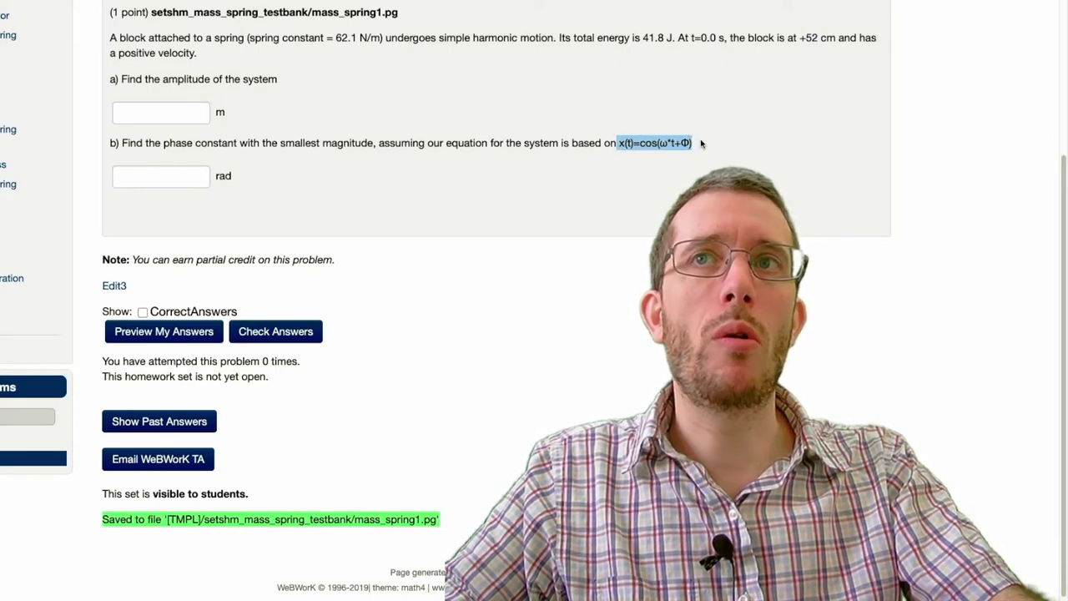
{"action": "left_click", "coordinate": [626, 142]}
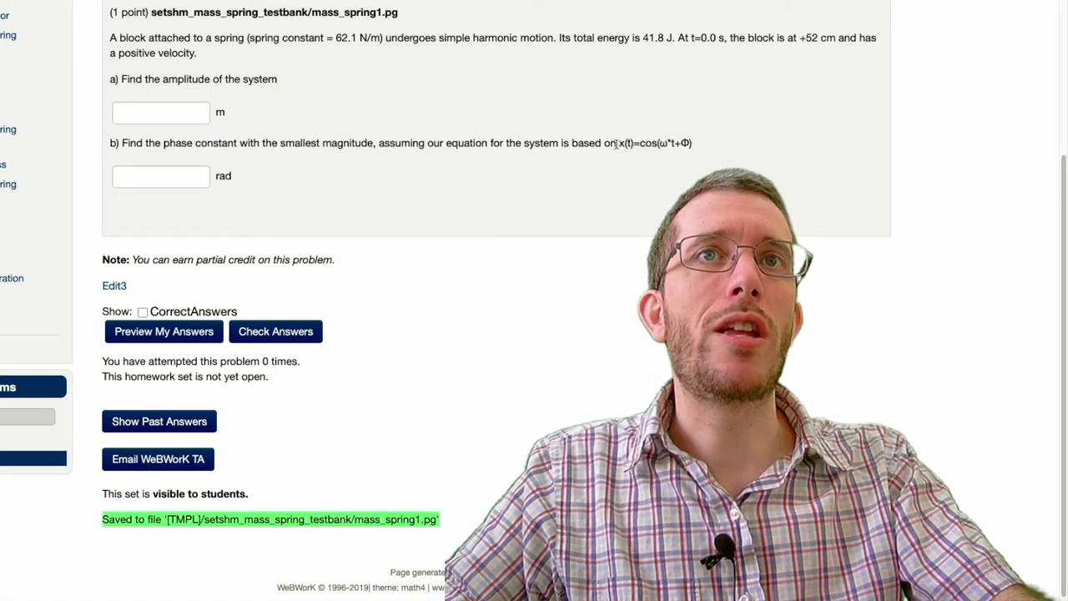
{"action": "left_click_drag", "start_coordinate": [616, 143], "coordinate": [691, 144]}
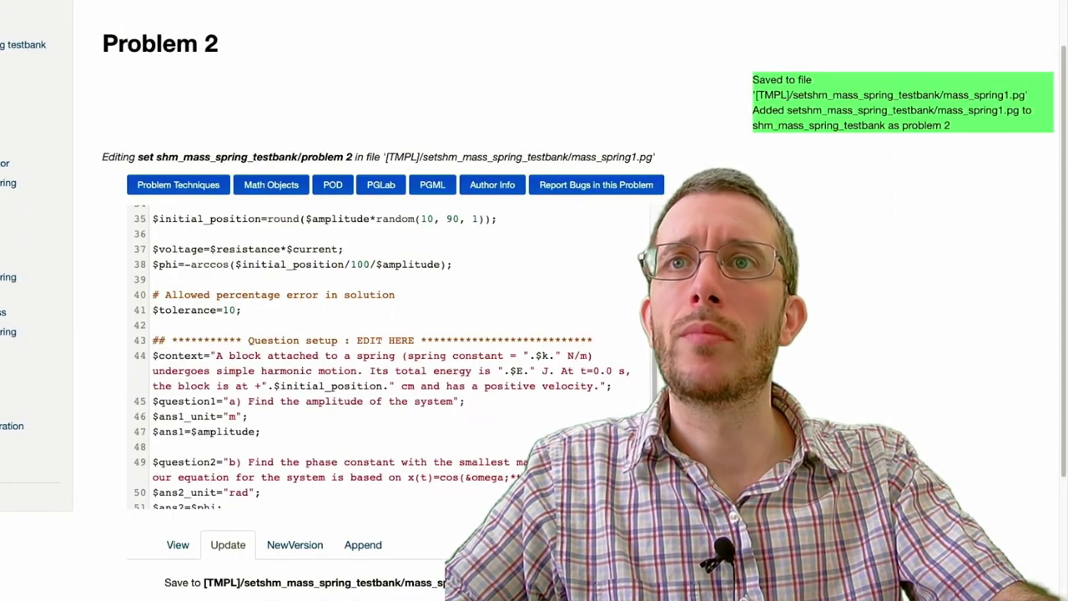
{"action": "scroll", "coordinate": [391, 265], "scroll_direction": "up", "scroll_amount": 3}
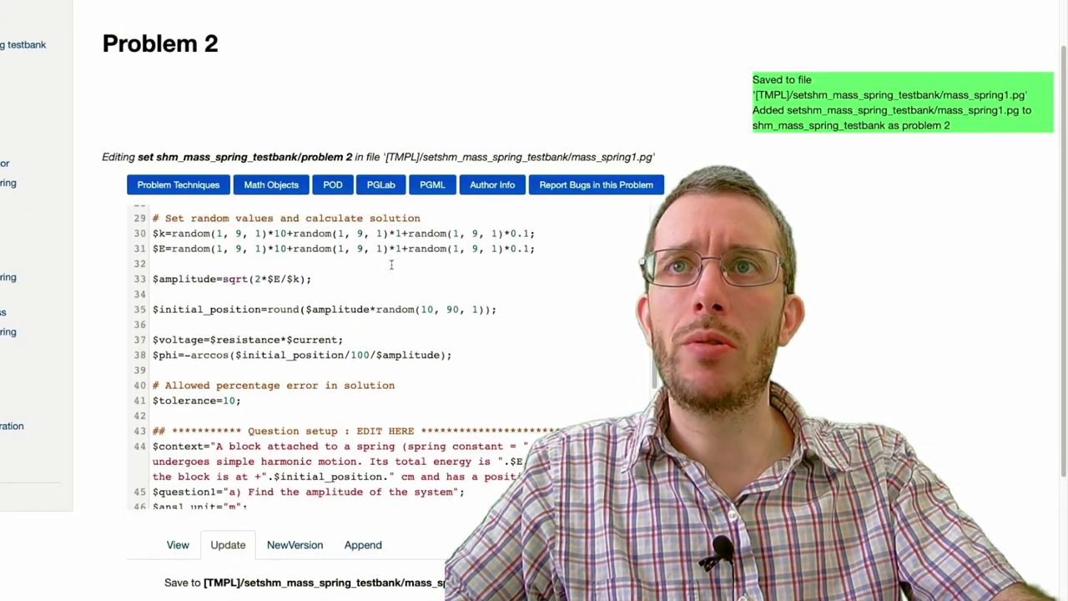
{"action": "scroll", "coordinate": [391, 265], "scroll_direction": "up", "scroll_amount": 1}
{"action": "scroll", "coordinate": [391, 264], "scroll_direction": "down", "scroll_amount": 1}
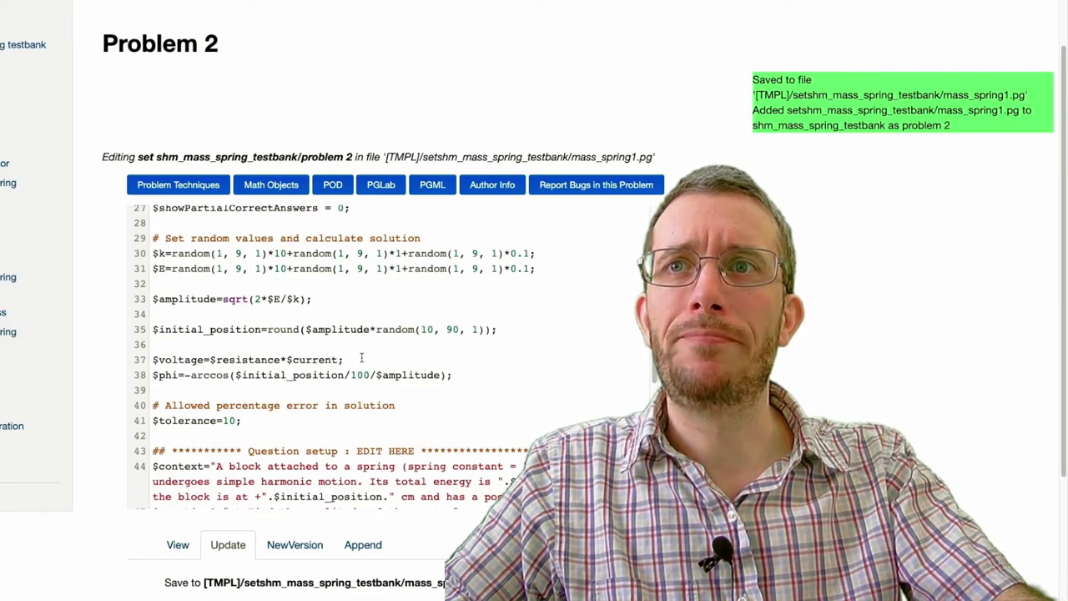
Insert two blank lines above the $phi line and paste $case=list_random(1, 2); there.
{"action": "key", "text": "Return"}
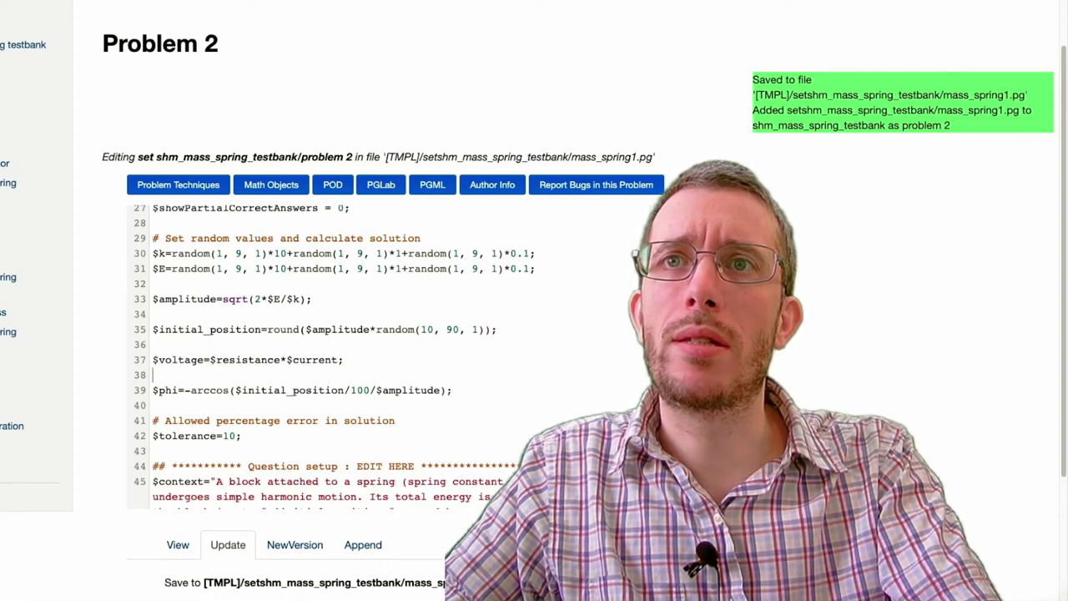
{"action": "key", "text": "Return"}
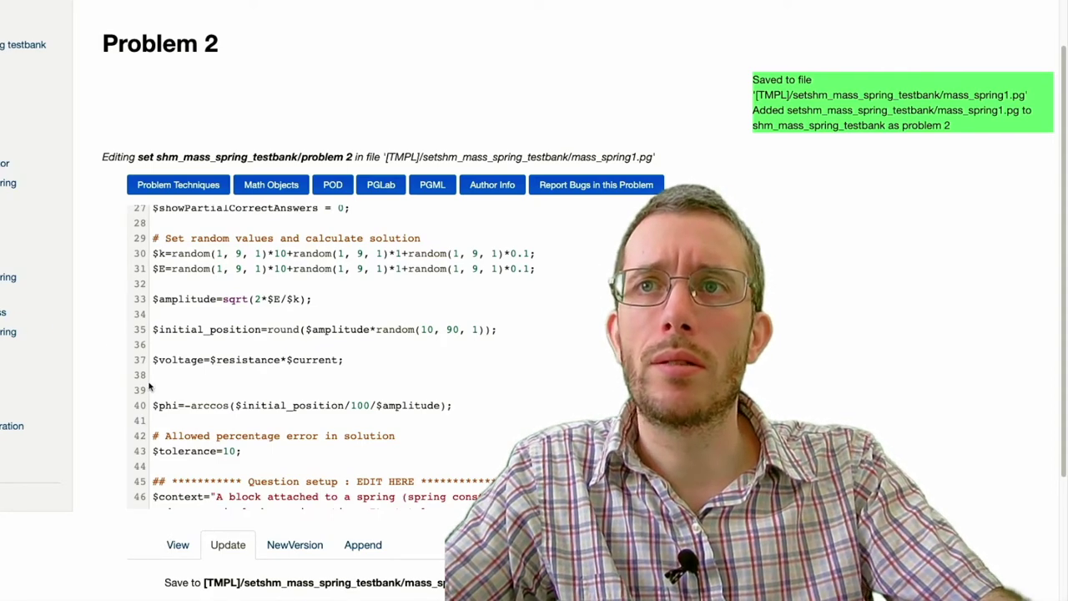
{"action": "type", "text": "$case=list_random(1, 2);"}
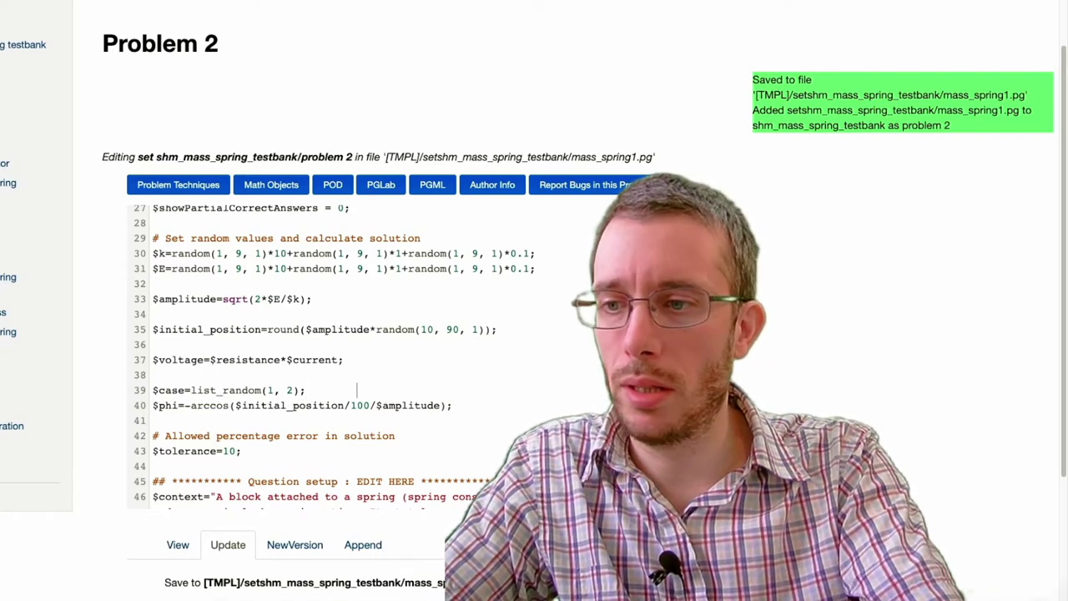
Comment the $case line with '#1 = cos, 2 = sin' and begin if ($case==1) below it.
{"action": "left_click", "coordinate": [154, 238]}
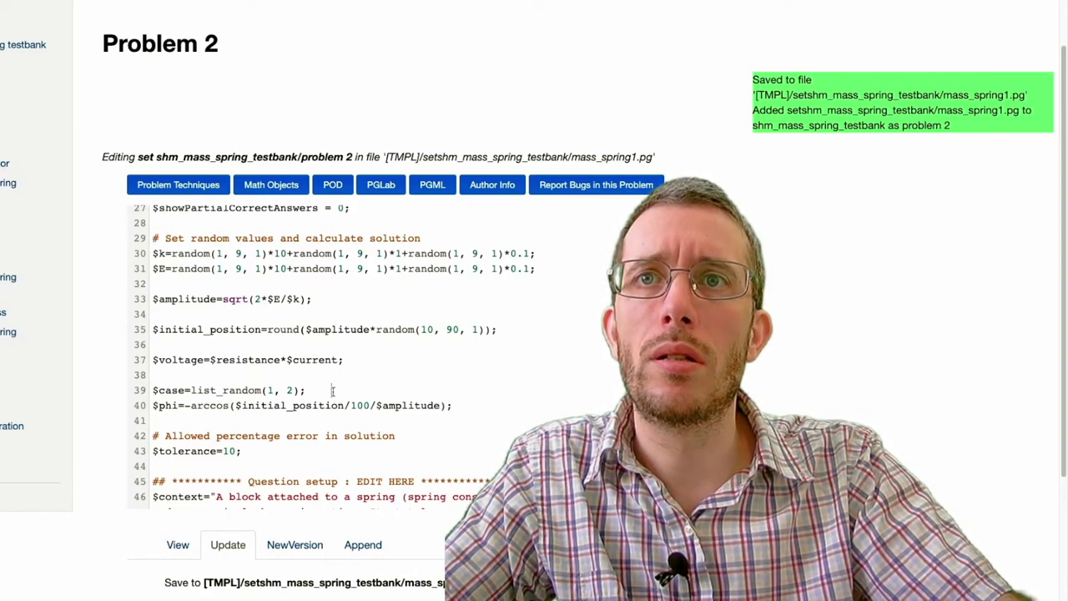
{"action": "type", "text": "    #1 = ci"}
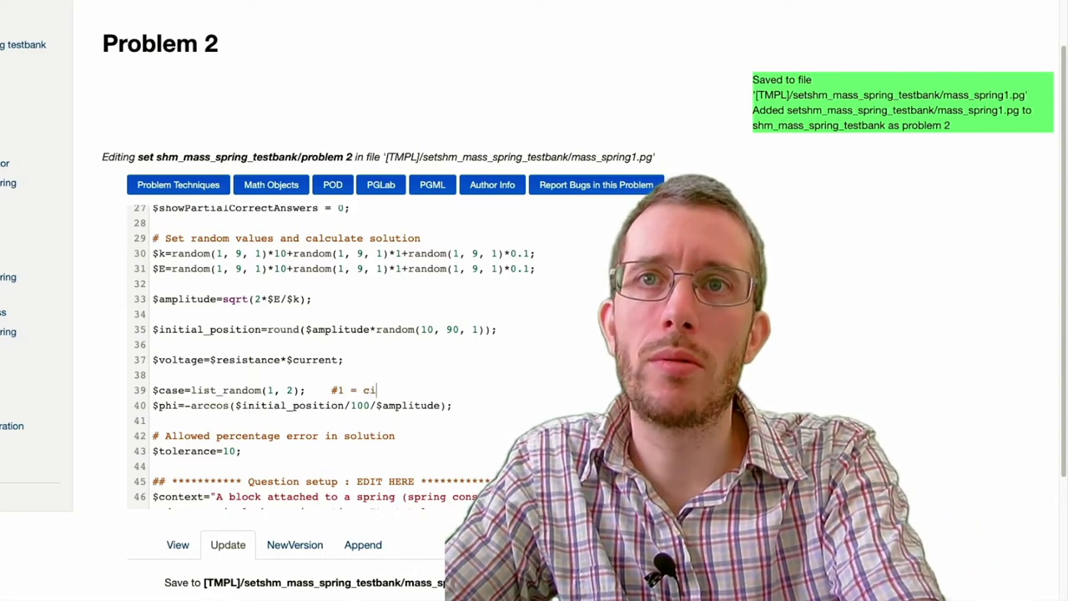
{"action": "key", "text": "BackSpace"}
{"action": "type", "text": "os, 2 ="}
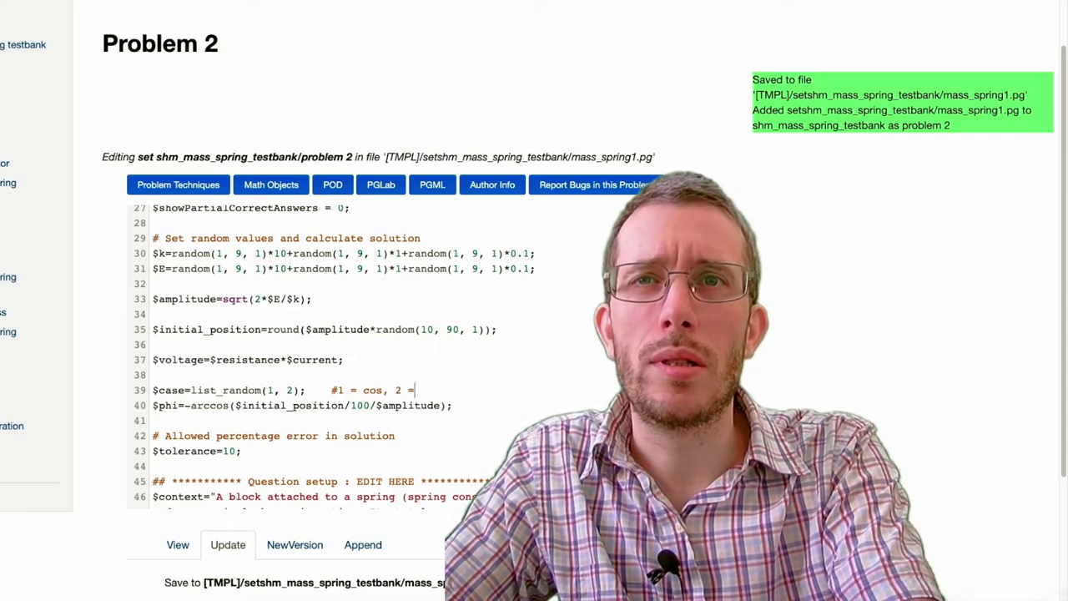
{"action": "type", "text": " sin"}
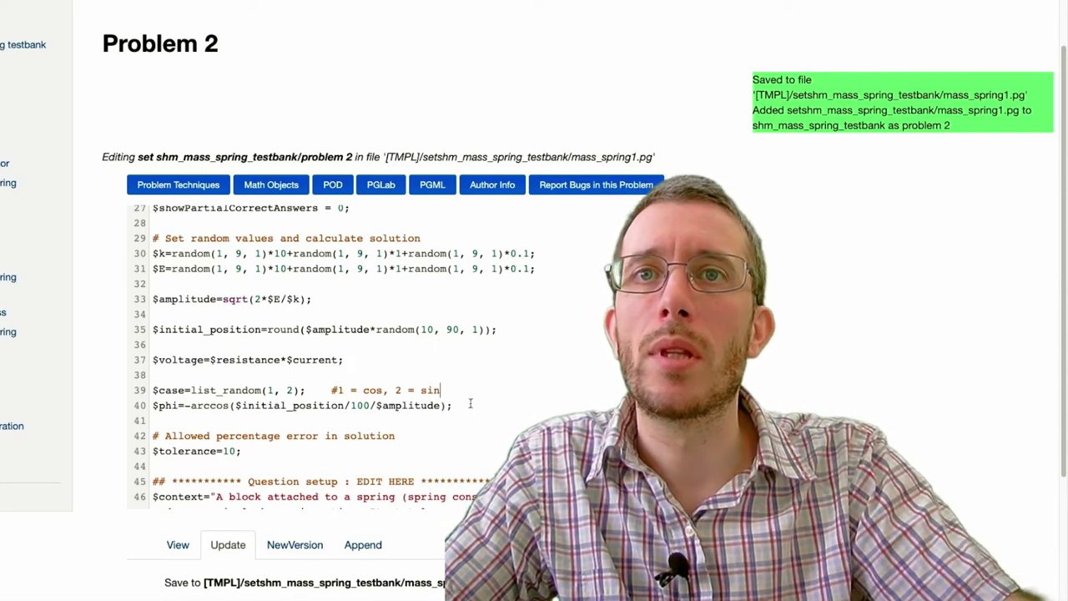
{"action": "key", "text": "Return"}
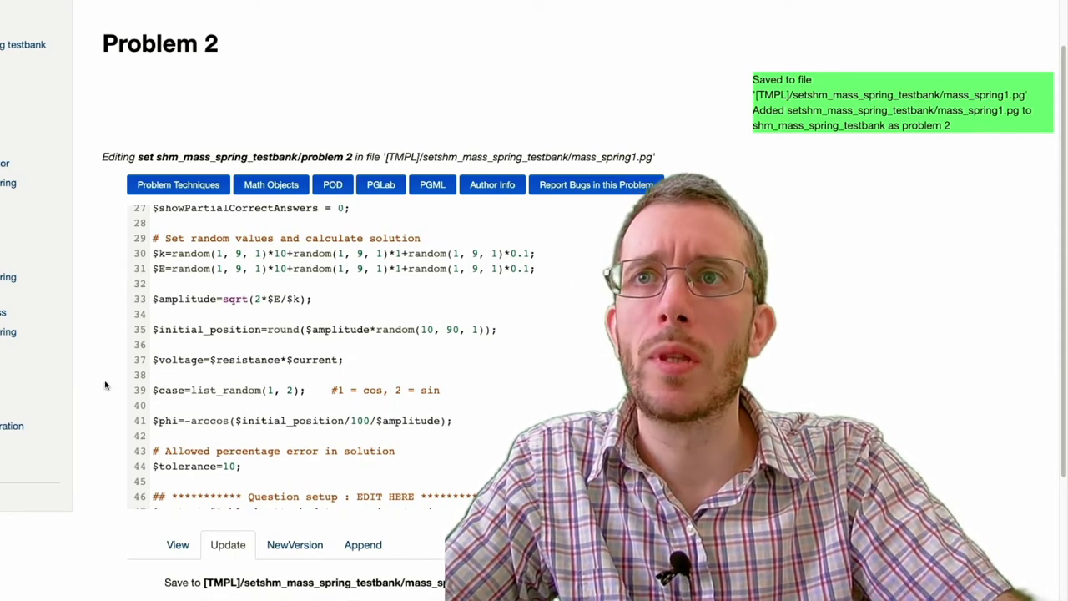
Add the opening brace and an else branch around the $phi line.
{"action": "left_click", "coordinate": [180, 405]}
{"action": "type", "text": "if ($case==1)"}
{"action": "key", "text": "Return"}
{"action": "type", "text": "{"}
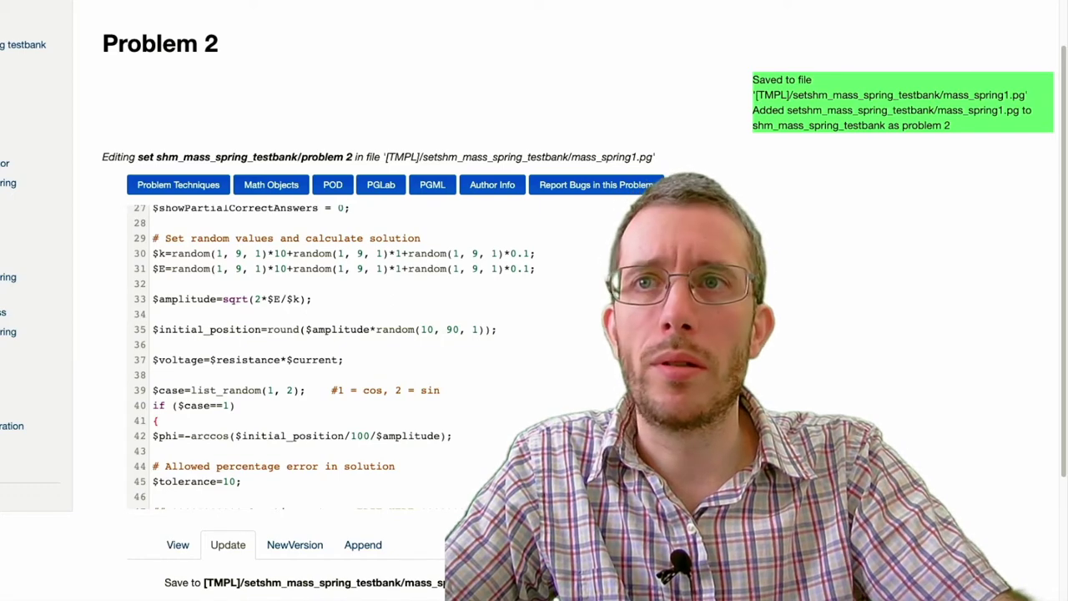
{"action": "left_click", "coordinate": [163, 448]}
{"action": "type", "text": "}"}
{"action": "key", "text": "Return"}
{"action": "type", "text": "else"}
{"action": "key", "text": "Return"}
{"action": "type", "text": "{"}
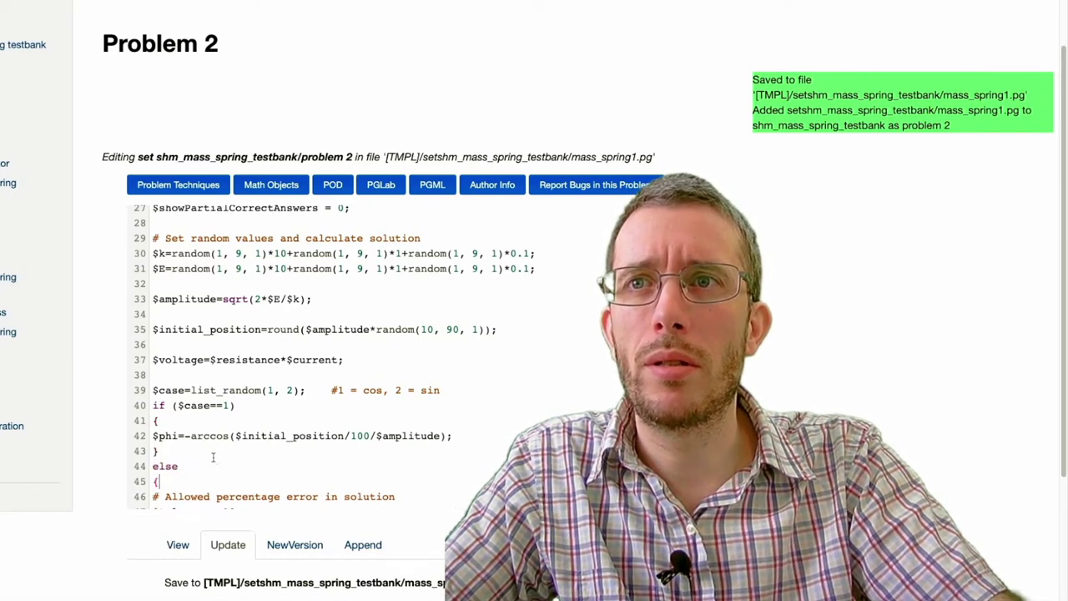
{"action": "scroll", "coordinate": [210, 455], "scroll_direction": "down", "scroll_amount": 1}
{"action": "scroll", "coordinate": [210, 455], "scroll_direction": "down", "scroll_amount": 4}
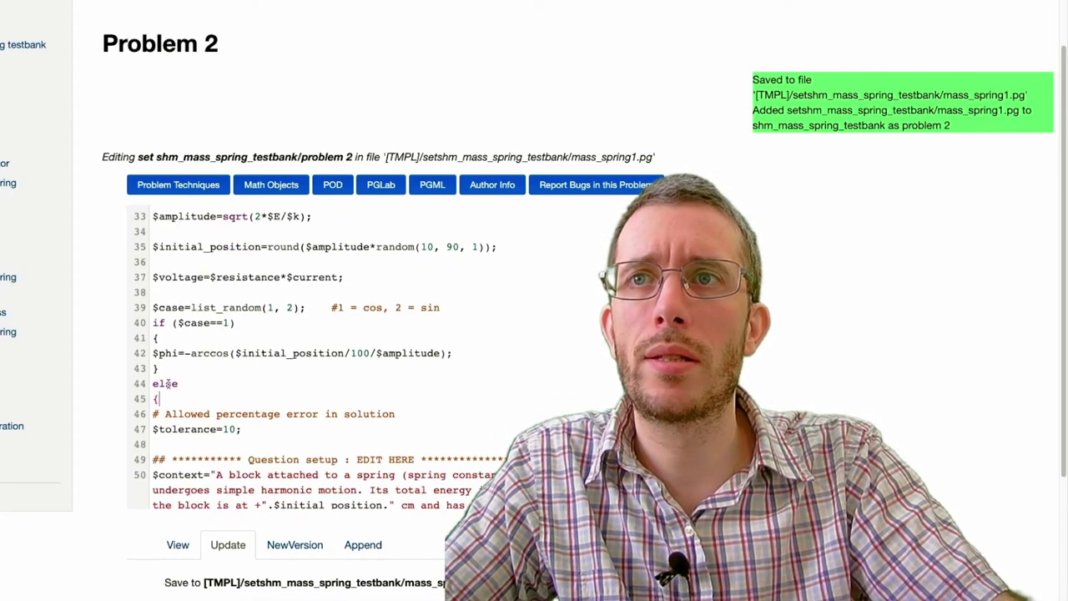
Copy the $phi=-arccos line into the else branch and change its function to sincos.
{"action": "left_click_drag", "start_coordinate": [159, 368], "coordinate": [153, 353]}
{"action": "key", "text": "ctrl+c"}
{"action": "left_click", "coordinate": [171, 383]}
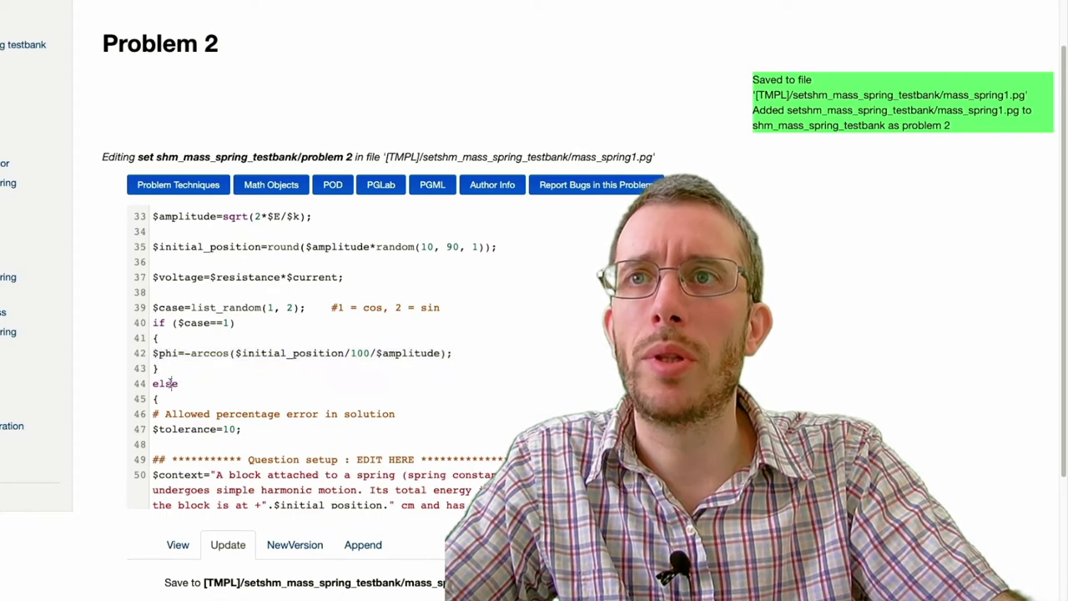
{"action": "key", "text": "Return"}
{"action": "key", "text": "ctrl+v"}
{"action": "type", "text": "}"}
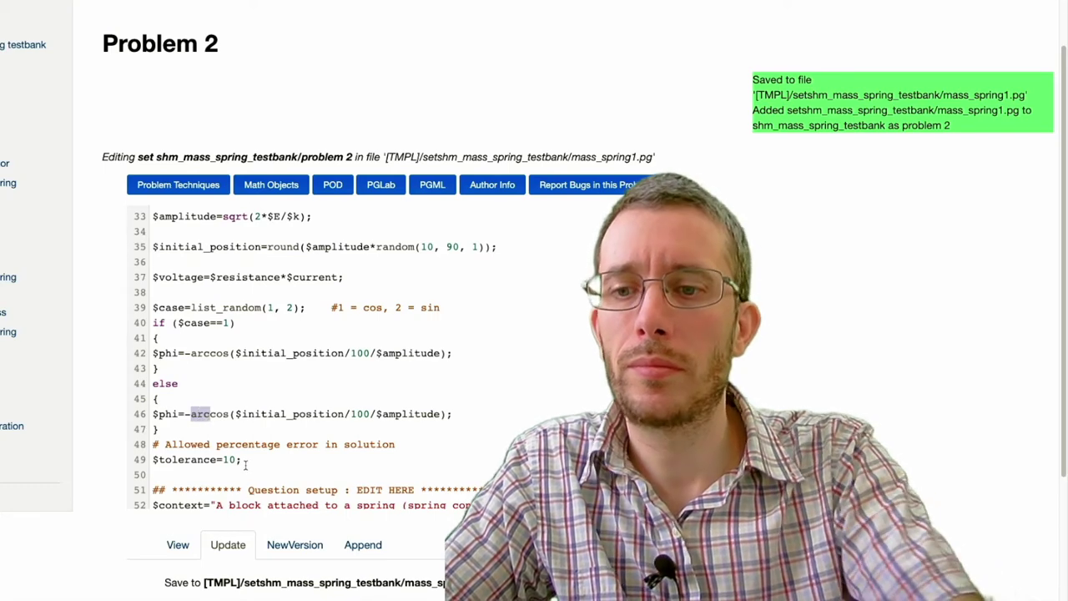
{"action": "type", "text": "sin"}
{"action": "key", "text": "Left"}
{"action": "key", "text": "Left"}
{"action": "key", "text": "Left"}
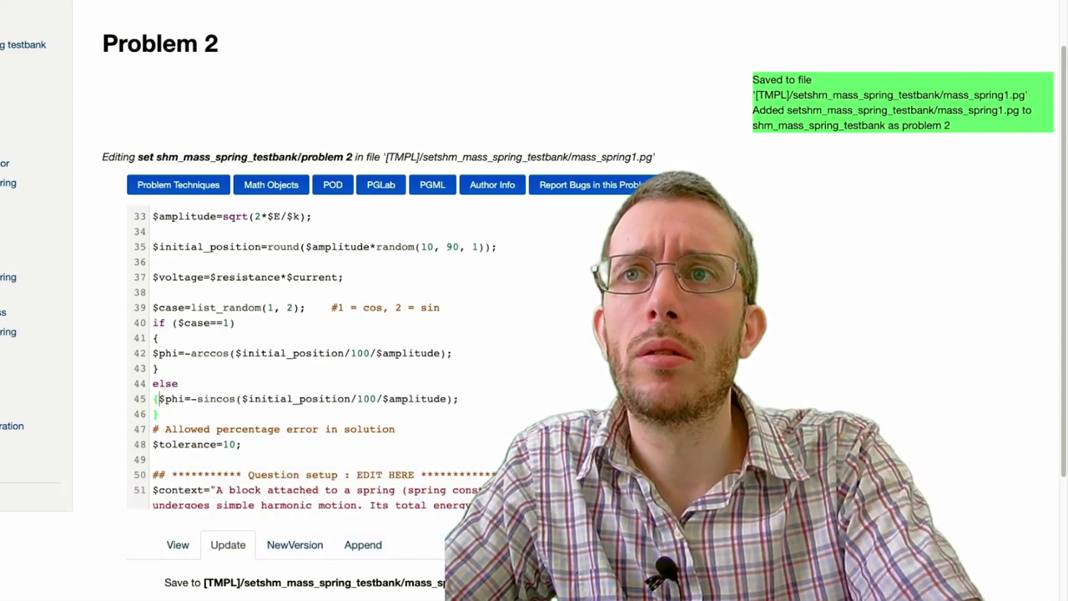
Join braces onto the phase lines, drop the sine-case minus sign, and add a blank line.
{"action": "key", "text": "BackSpace"}
{"action": "key", "text": "BackSpace"}
{"action": "type", "text": "}"}
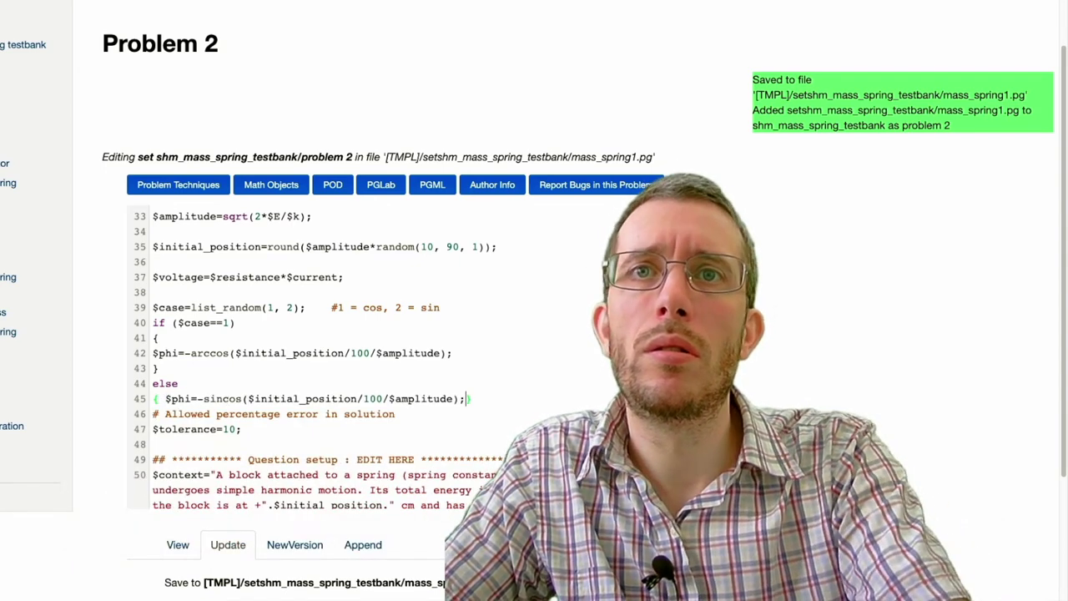
{"action": "key", "text": "BackSpace"}
{"action": "type", "text": "$phi=-arccos($initial_position/100/$amplitude);"}
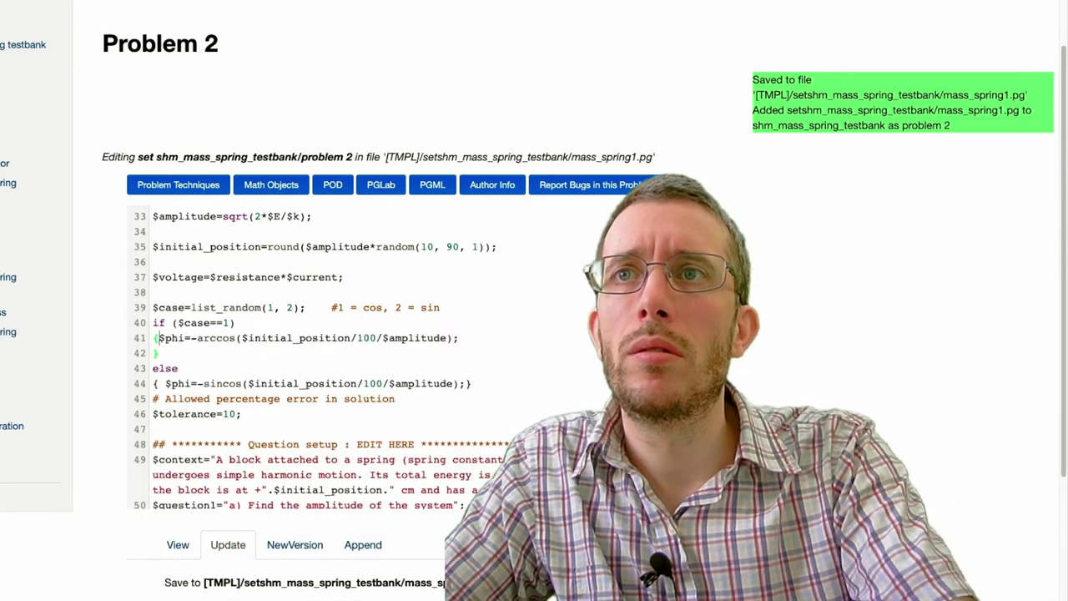
{"action": "key", "text": "BackSpace"}
{"action": "type", "text": "}"}
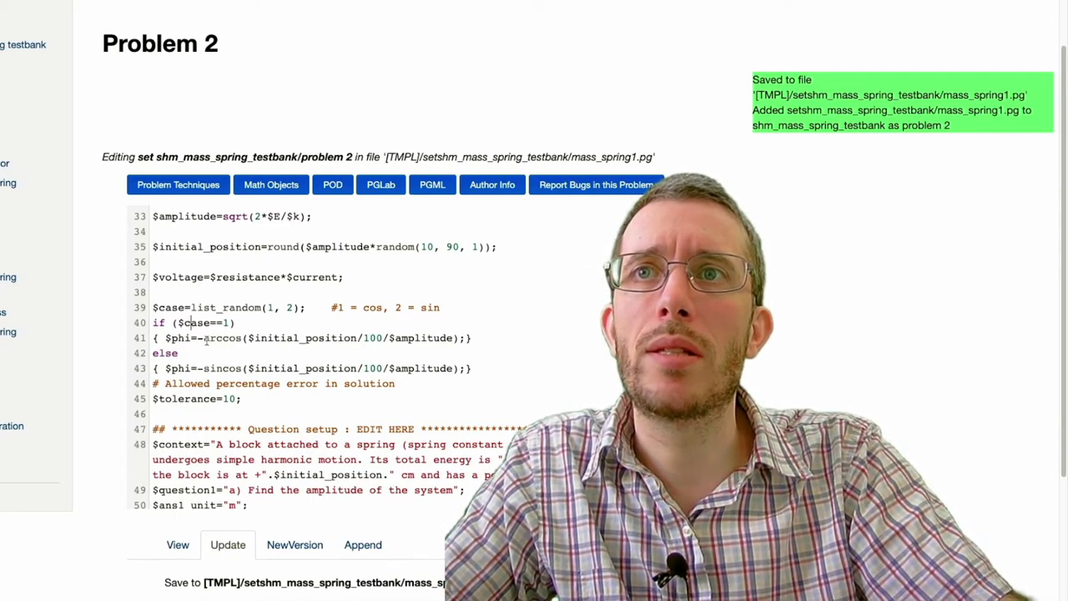
{"action": "mouse_move", "coordinate": [203, 338]}
{"action": "left_mouse_down"}
{"action": "mouse_move", "coordinate": [232, 338]}
{"action": "mouse_move", "coordinate": [203, 369]}
{"action": "left_mouse_up"}
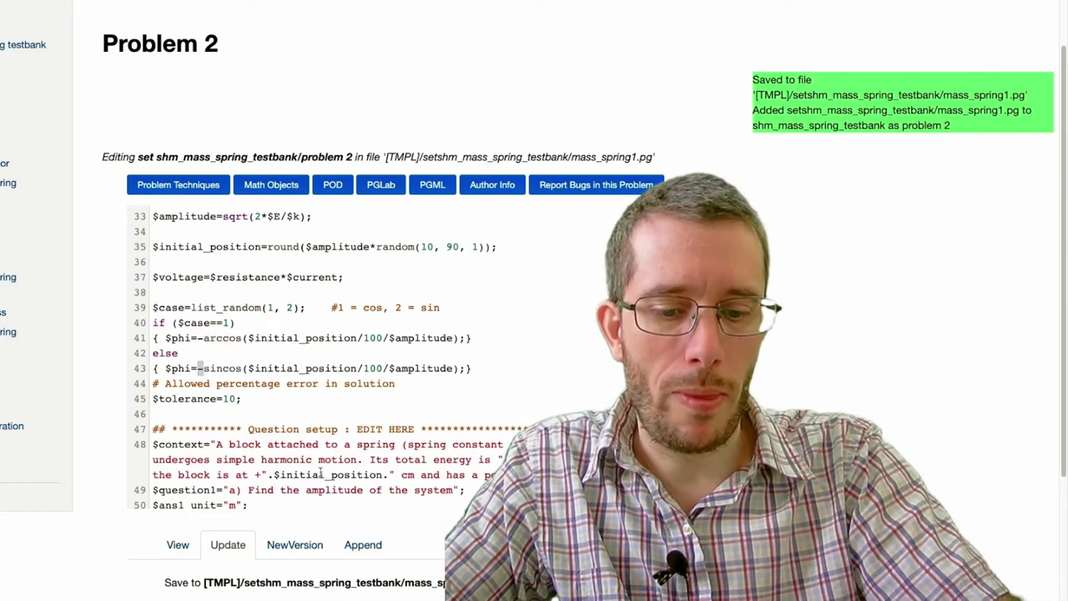
{"action": "key", "text": "BackSpace"}
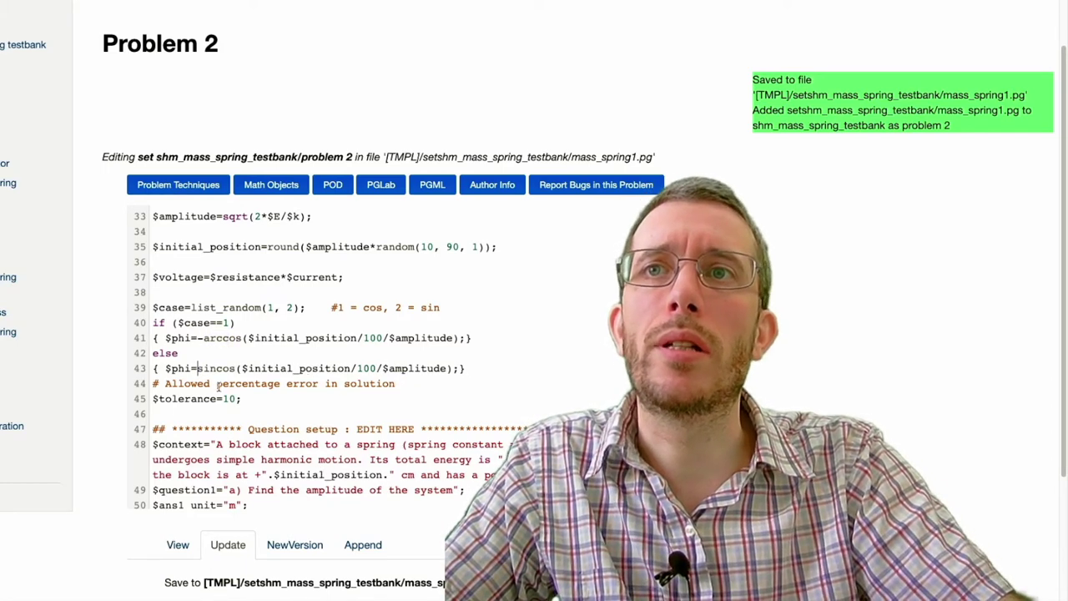
{"action": "key", "text": "Return"}
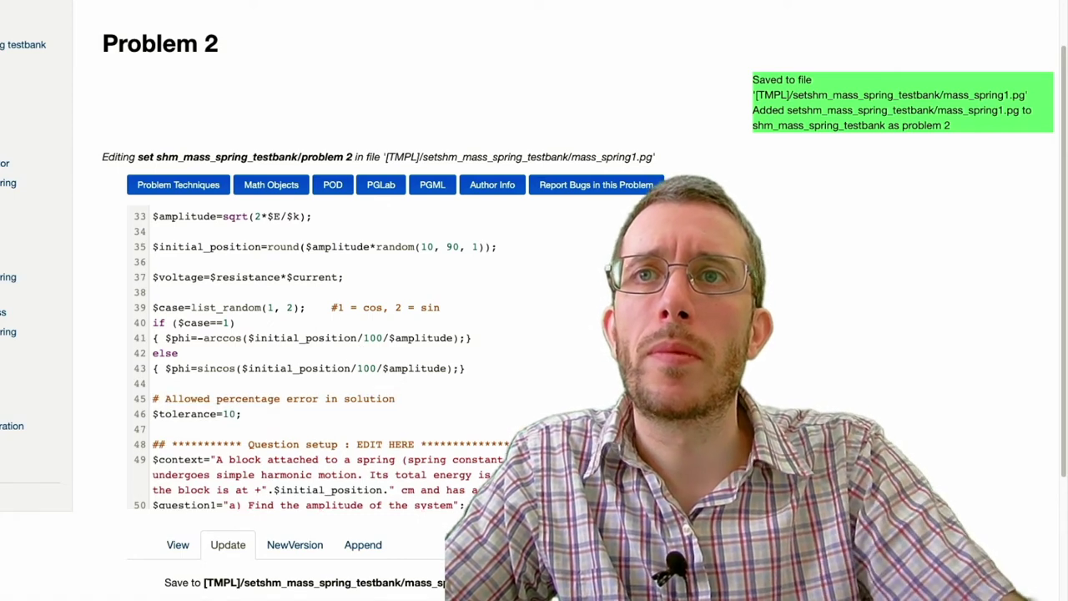
{"action": "scroll", "coordinate": [351, 364], "scroll_direction": "down", "scroll_amount": 1}
{"action": "scroll", "coordinate": [350, 363], "scroll_direction": "down", "scroll_amount": 1}
{"action": "scroll", "coordinate": [351, 364], "scroll_direction": "down", "scroll_amount": 2}
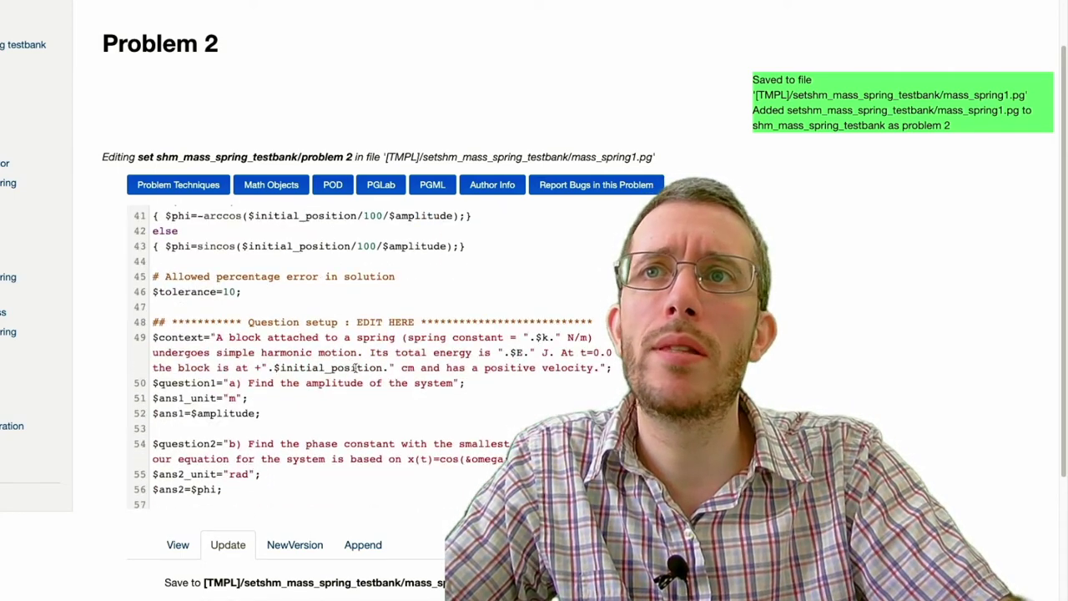
{"action": "scroll", "coordinate": [356, 371], "scroll_direction": "down", "scroll_amount": 1}
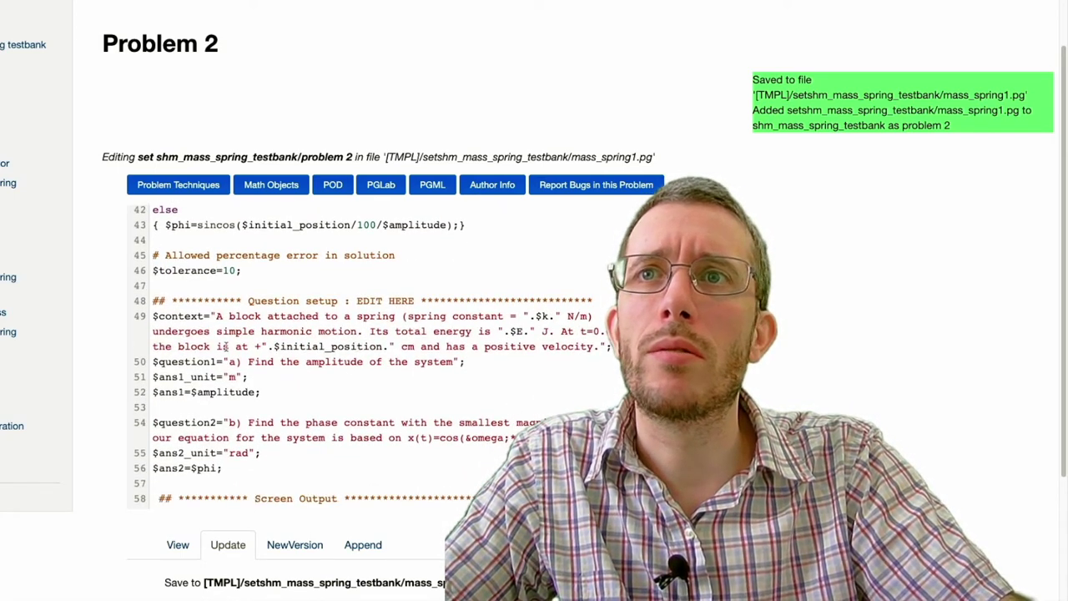
{"action": "scroll", "coordinate": [246, 346], "scroll_direction": "down", "scroll_amount": 1}
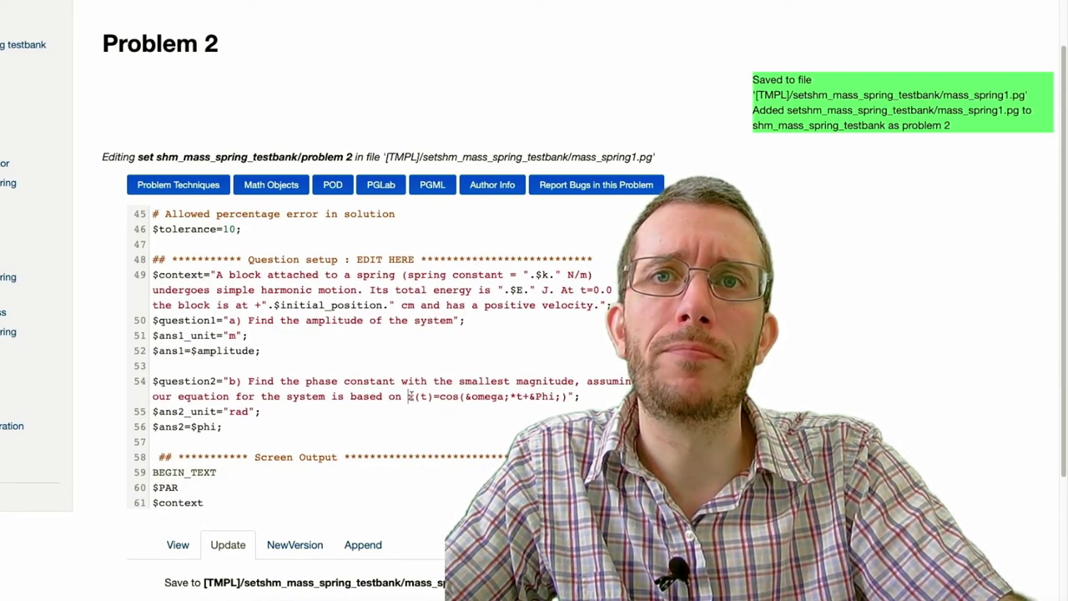
Move part b's equation onto its own line and paste the if/else block below $question2.
{"action": "left_click_drag", "start_coordinate": [409, 396], "coordinate": [420, 398]}
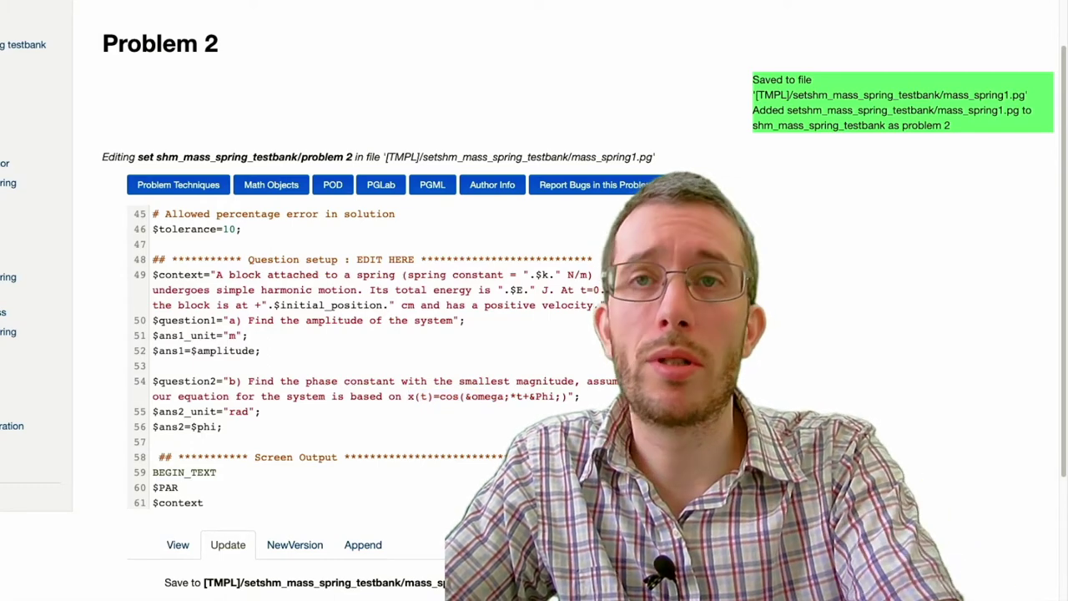
{"action": "type", "text": "\"."}
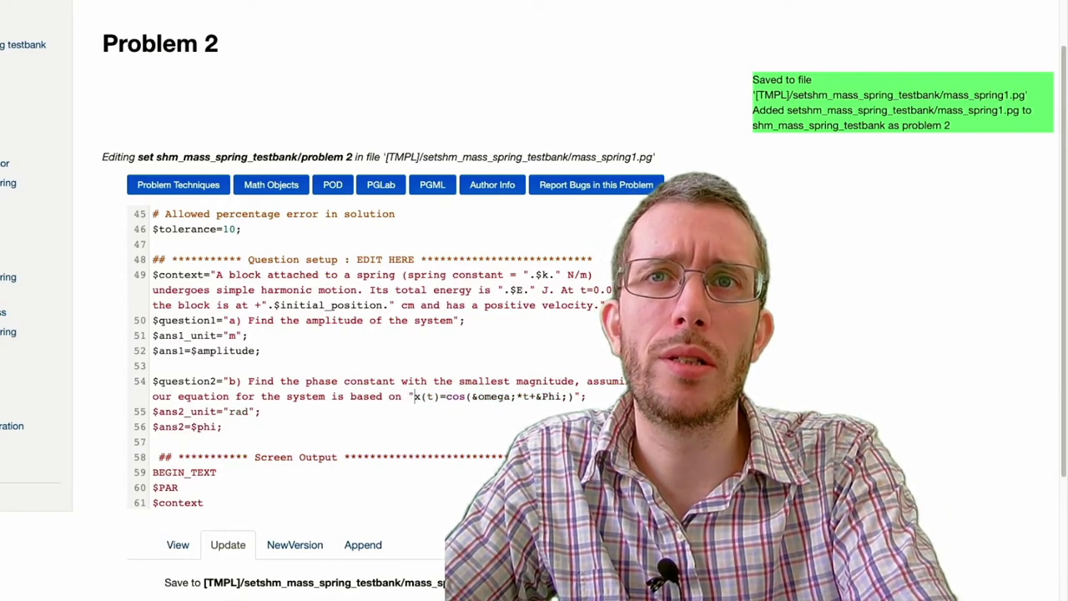
{"action": "key", "text": "Return"}
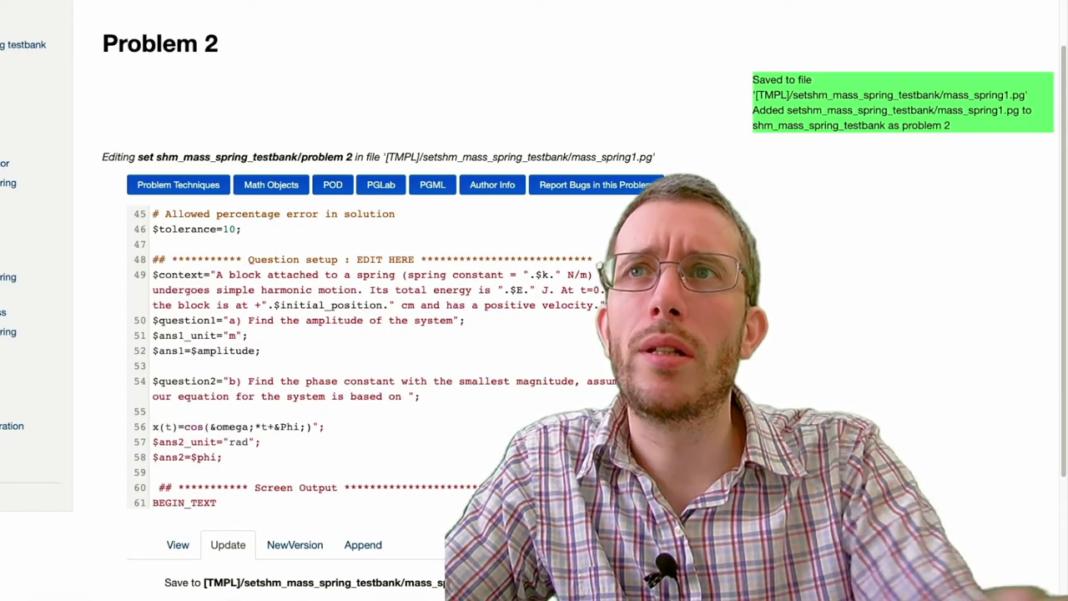
{"action": "scroll", "coordinate": [339, 371], "scroll_direction": "up", "scroll_amount": 3}
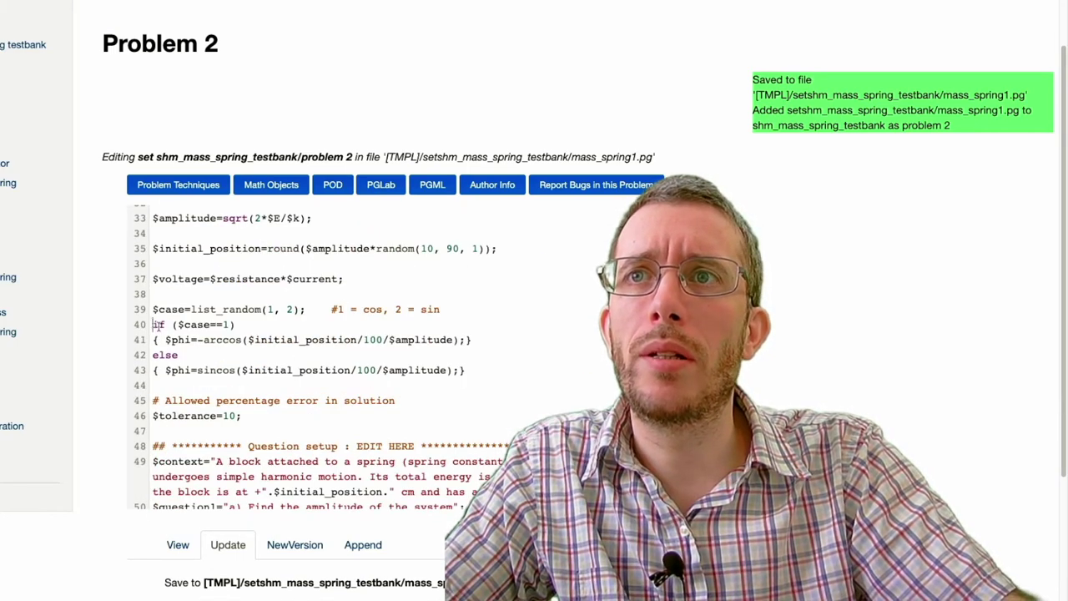
{"action": "left_click_drag", "start_coordinate": [156, 325], "coordinate": [430, 377]}
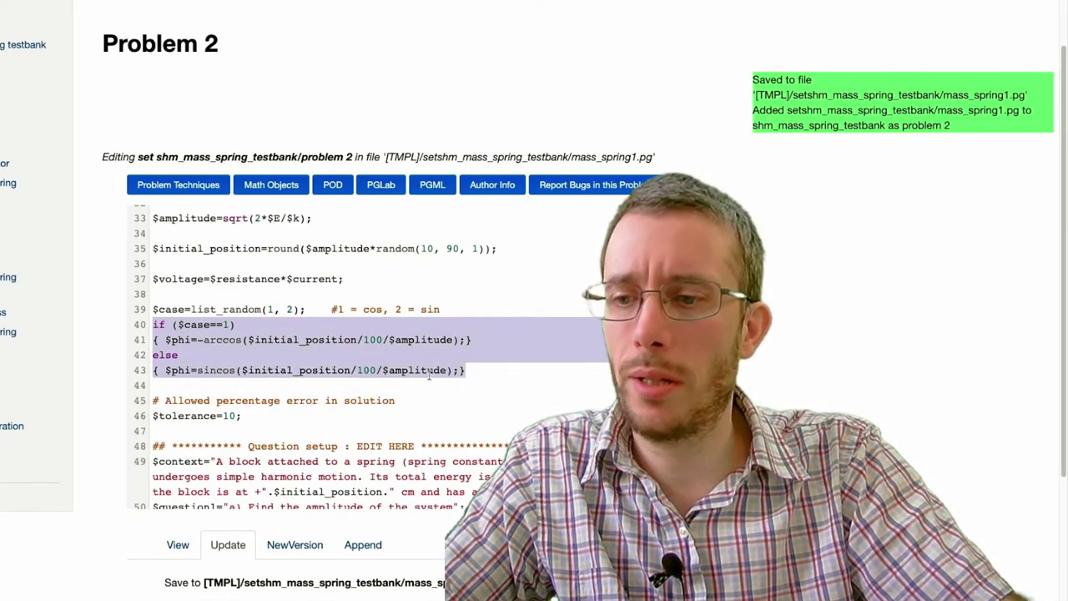
{"action": "scroll", "coordinate": [430, 377], "scroll_direction": "down", "scroll_amount": 2}
{"action": "scroll", "coordinate": [400, 384], "scroll_direction": "down", "scroll_amount": 4}
{"action": "scroll", "coordinate": [336, 399], "scroll_direction": "down", "scroll_amount": 1}
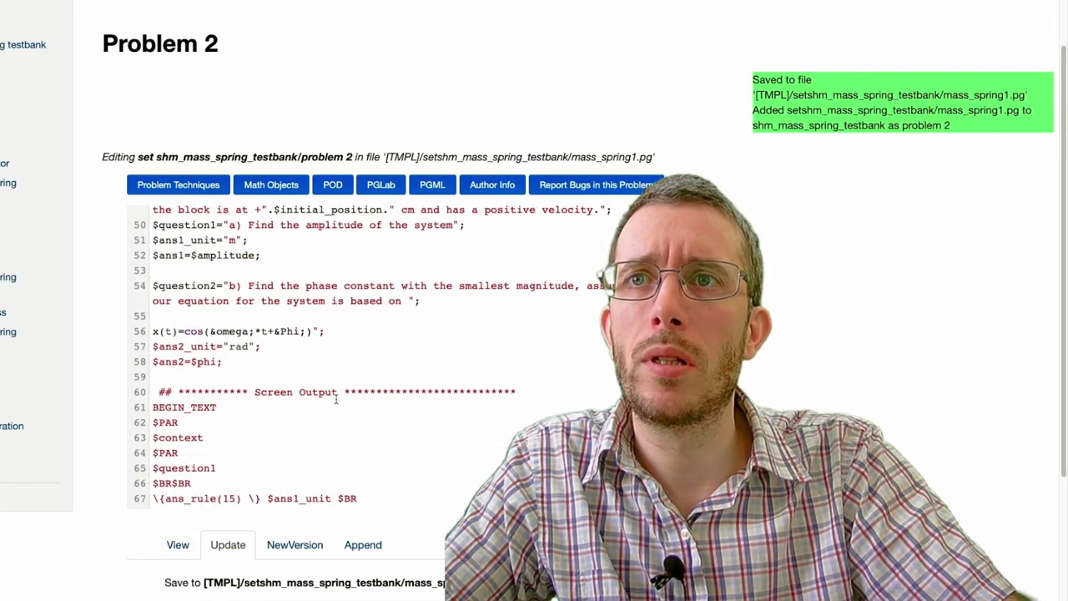
{"action": "scroll", "coordinate": [276, 393], "scroll_direction": "down", "scroll_amount": 1}
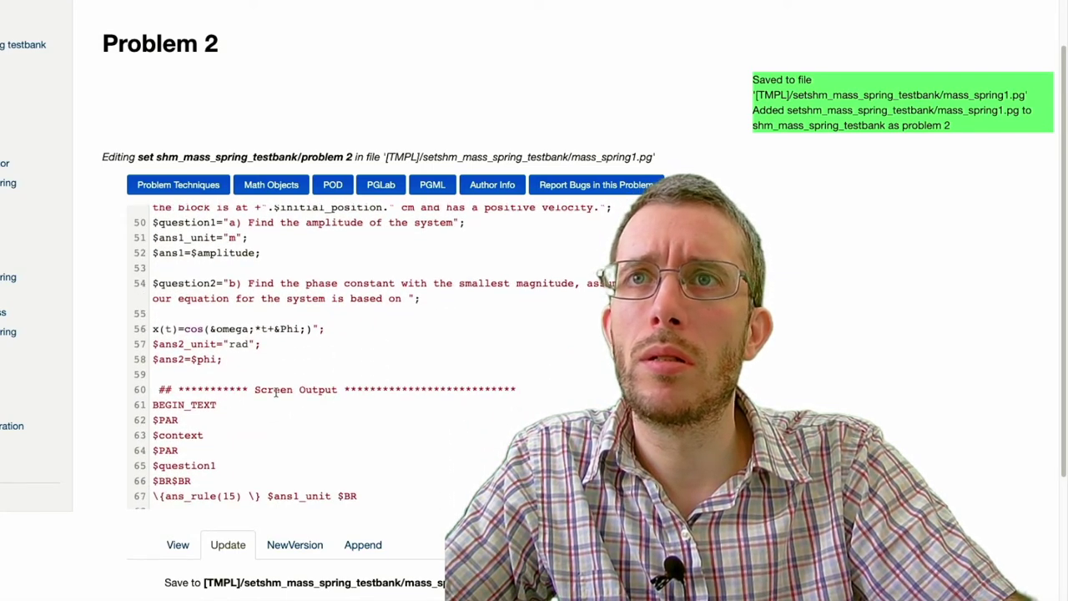
{"action": "key", "text": "Return"}
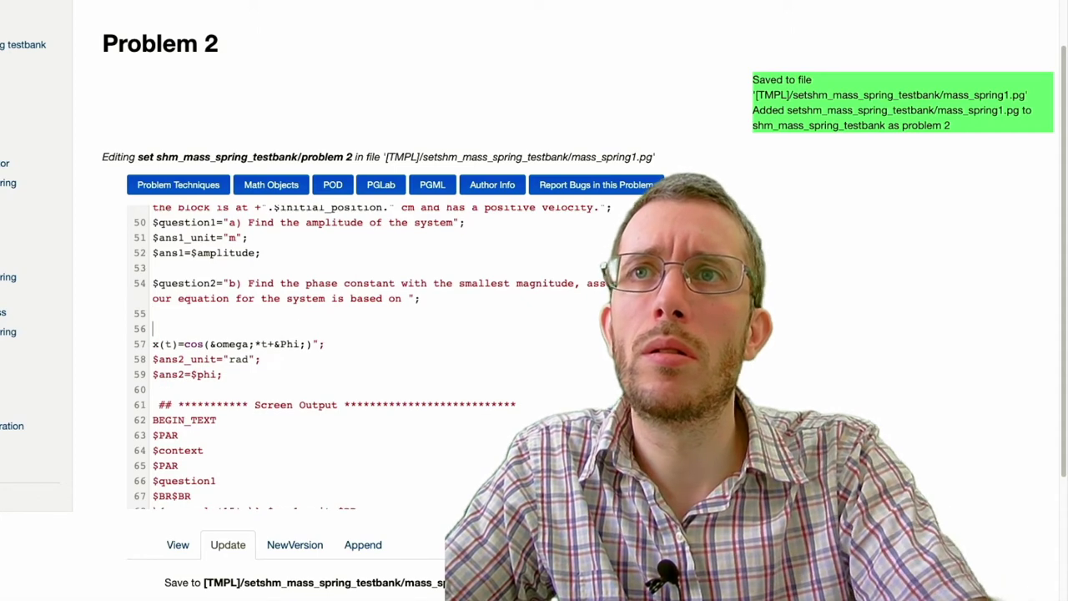
{"action": "type", "text": "if ($case==1) { $phi=-arccos($initial_position/100/$amplitude);} else { $phi=sincos($initial_position/100/$amplitude);}"}
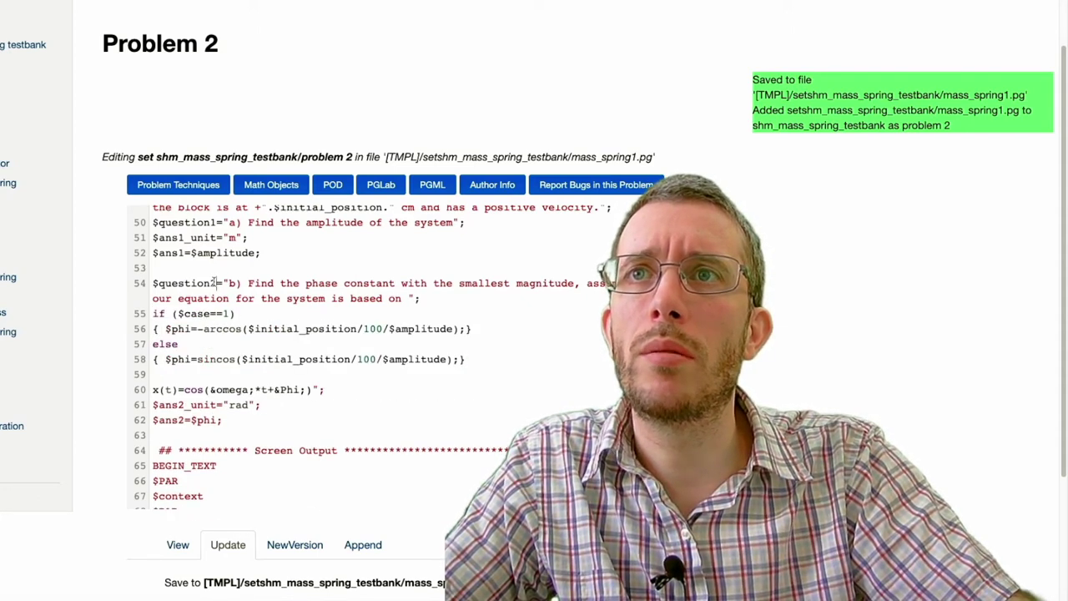
Replace the copied block's phase formula with $question2 appending to itself.
{"action": "left_click_drag", "start_coordinate": [215, 283], "coordinate": [153, 284]}
{"action": "key", "text": "ctrl+c"}
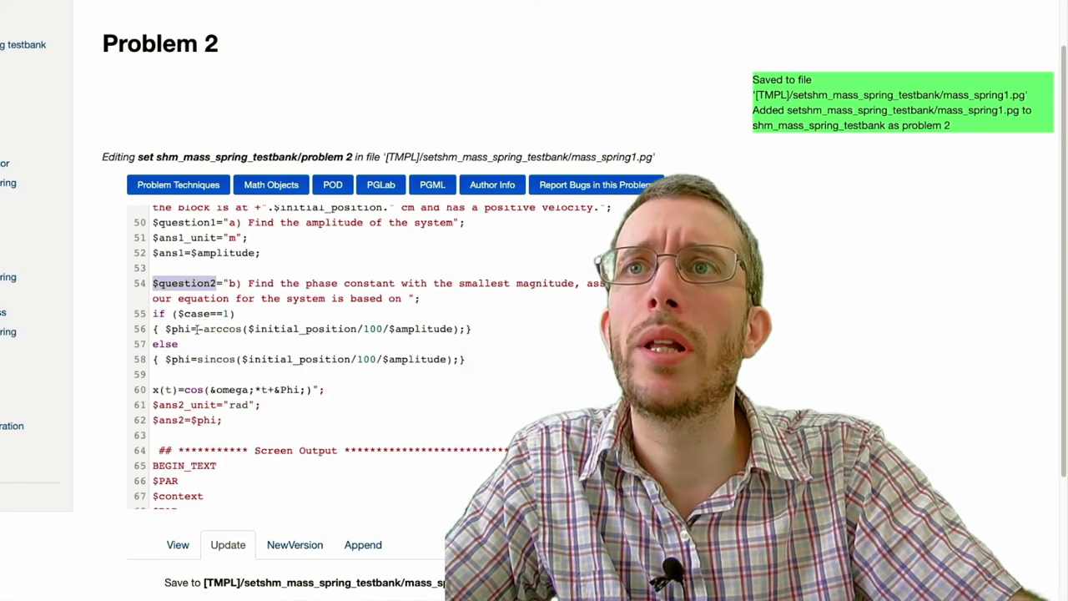
{"action": "left_click_drag", "start_coordinate": [167, 329], "coordinate": [461, 329]}
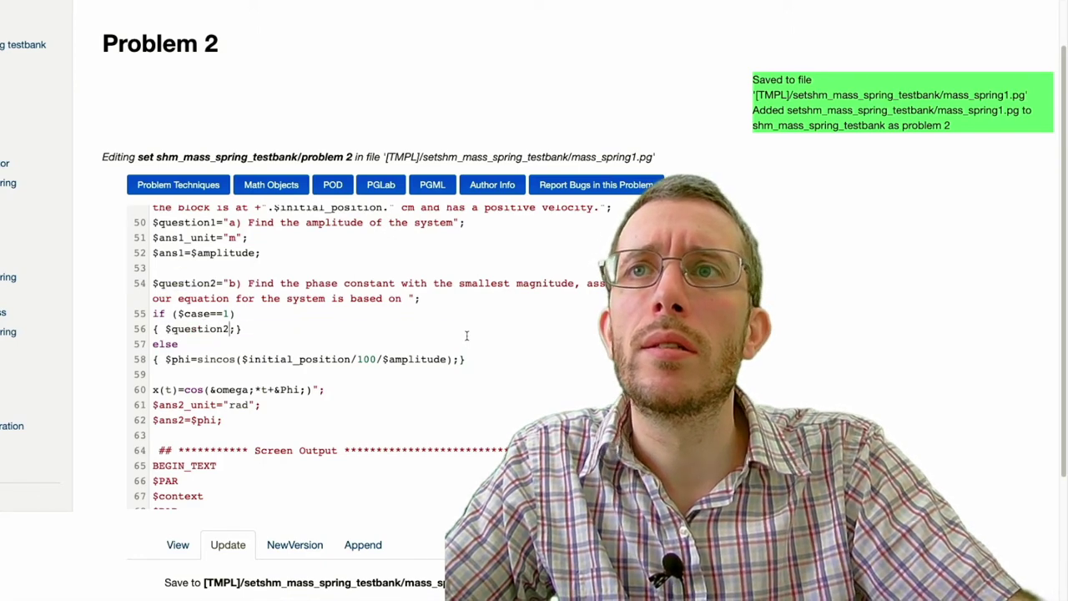
{"action": "key", "text": "ctrl+v"}
{"action": "type", "text": "="}
{"action": "key", "text": "ctrl+v"}
{"action": "type", "text": ".\""}
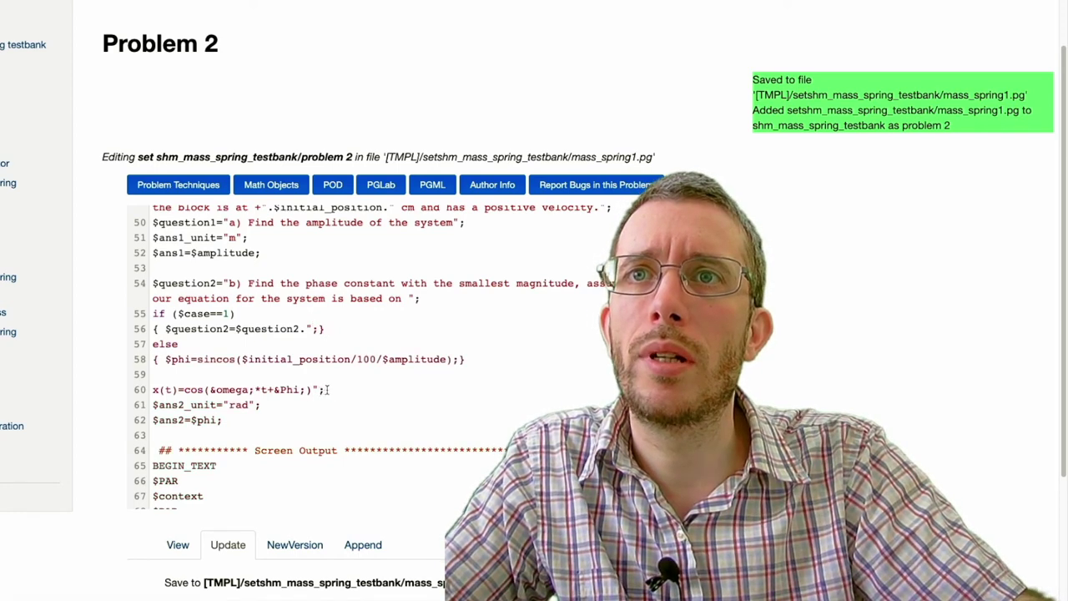
Move the cosine equation into case 1's $question2 line and copy it into the else branch.
{"action": "left_click_drag", "start_coordinate": [327, 390], "coordinate": [171, 390]}
{"action": "key", "text": "ctrl+x"}
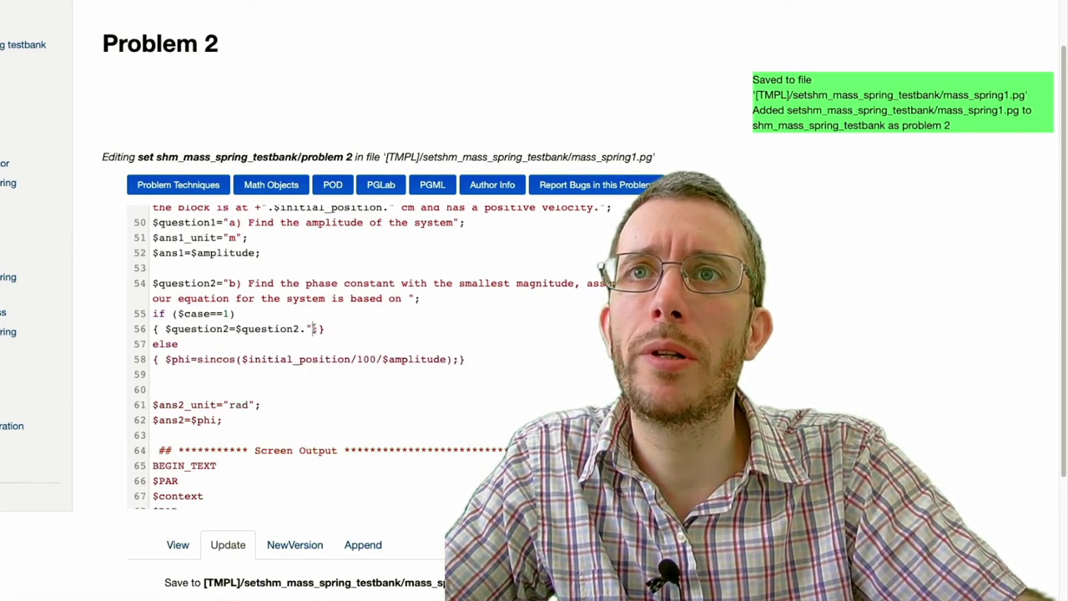
{"action": "left_click", "coordinate": [313, 328]}
{"action": "key", "text": "ctrl+v"}
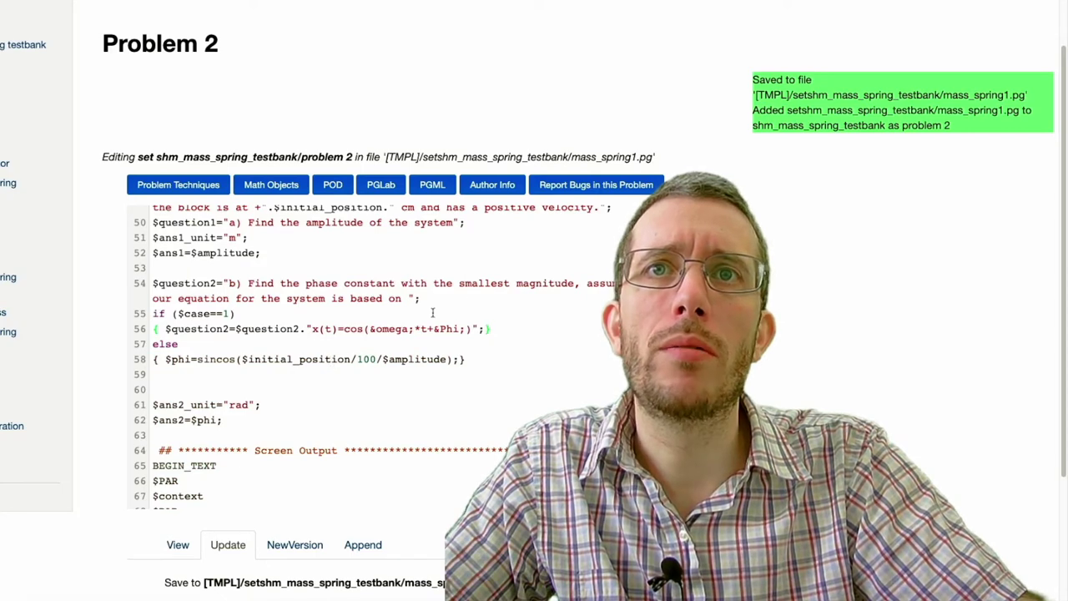
{"action": "left_click_drag", "start_coordinate": [498, 328], "coordinate": [124, 332]}
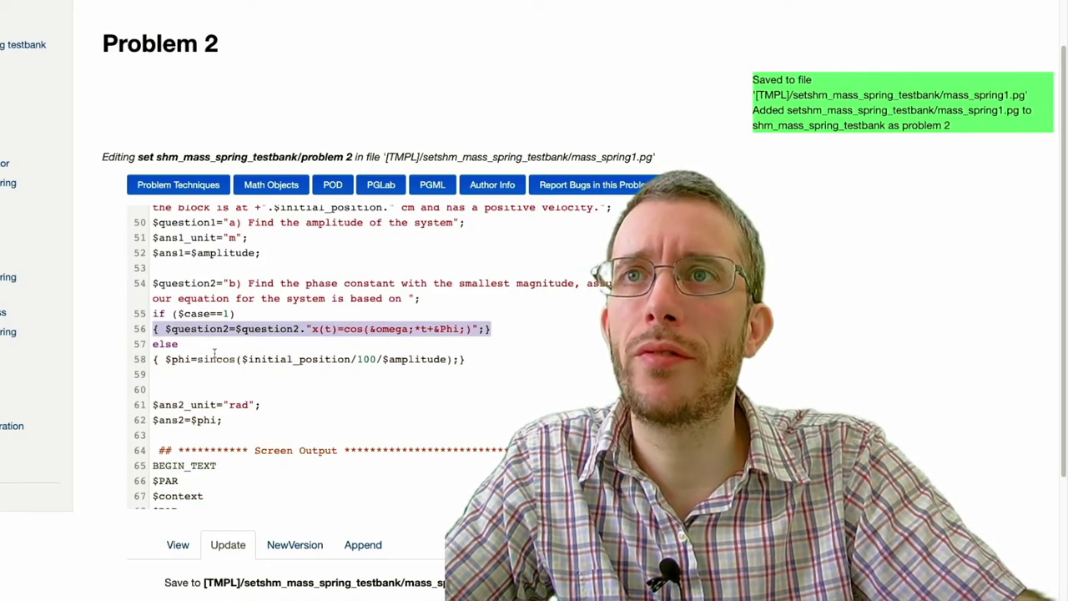
{"action": "left_click", "coordinate": [215, 359]}
{"action": "left_click_drag", "start_coordinate": [468, 359], "coordinate": [152, 358]}
{"action": "key", "text": "ctrl+v"}
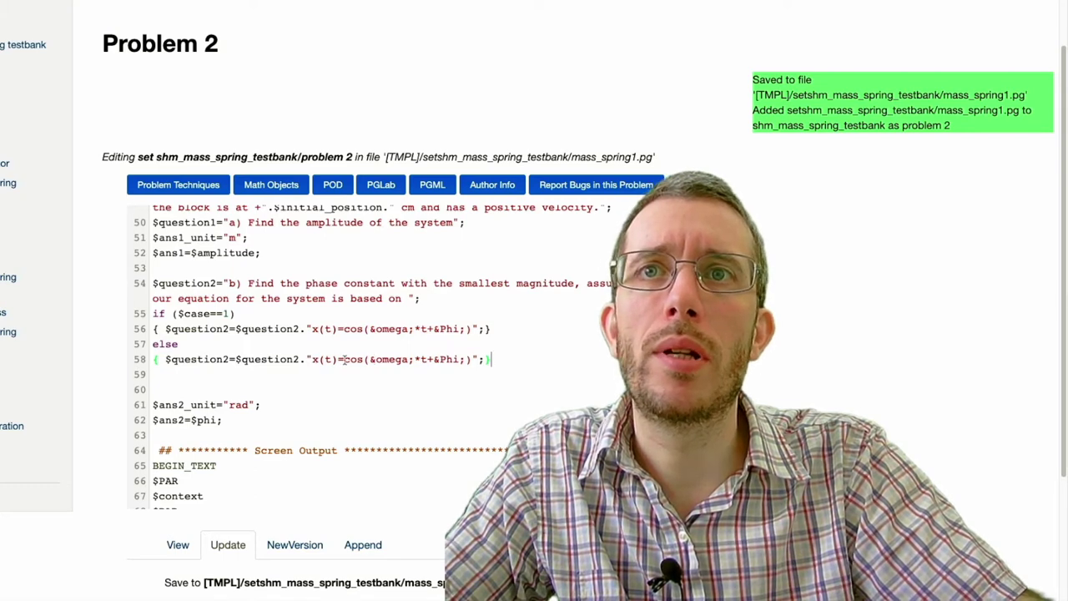
{"action": "left_click_drag", "start_coordinate": [345, 359], "coordinate": [365, 359]}
{"action": "type", "text": "sin"}
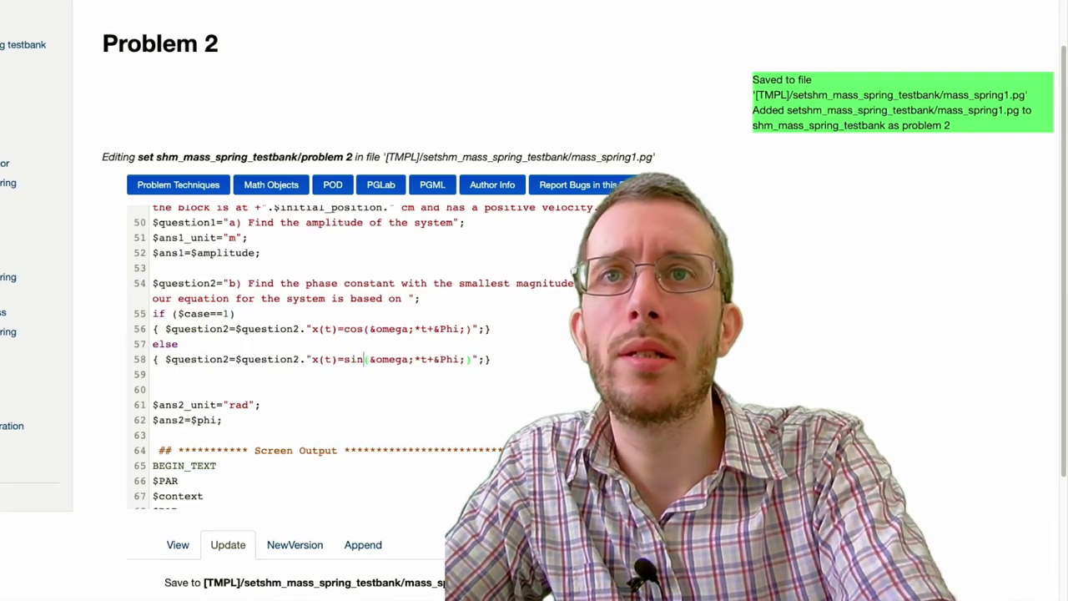
{"action": "scroll", "coordinate": [315, 401], "scroll_direction": "down", "scroll_amount": 1}
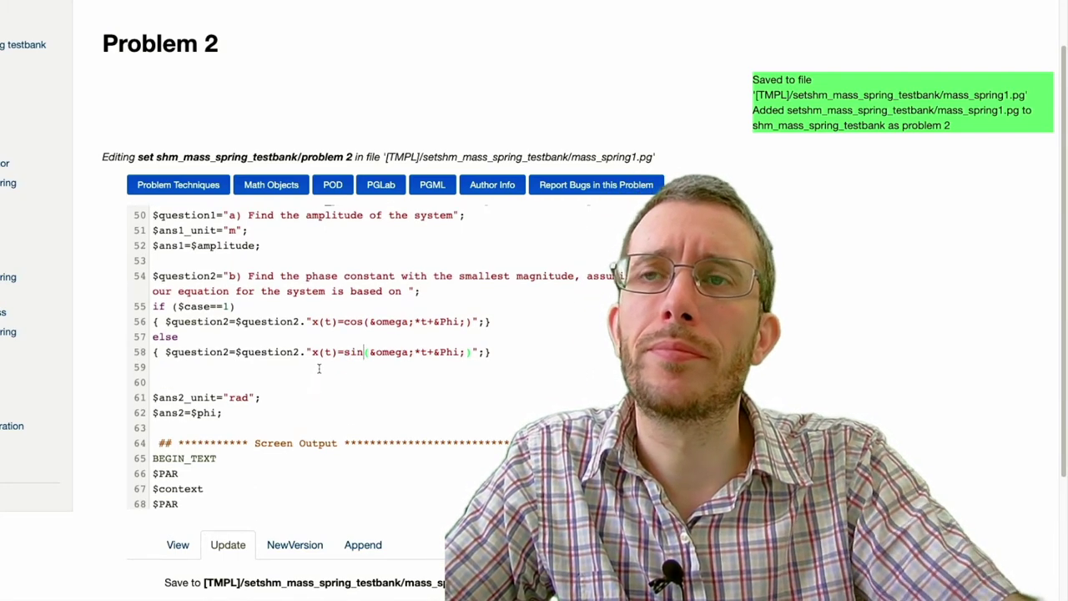
{"action": "scroll", "coordinate": [318, 368], "scroll_direction": "down", "scroll_amount": 2}
{"action": "scroll", "coordinate": [319, 368], "scroll_direction": "down", "scroll_amount": 2}
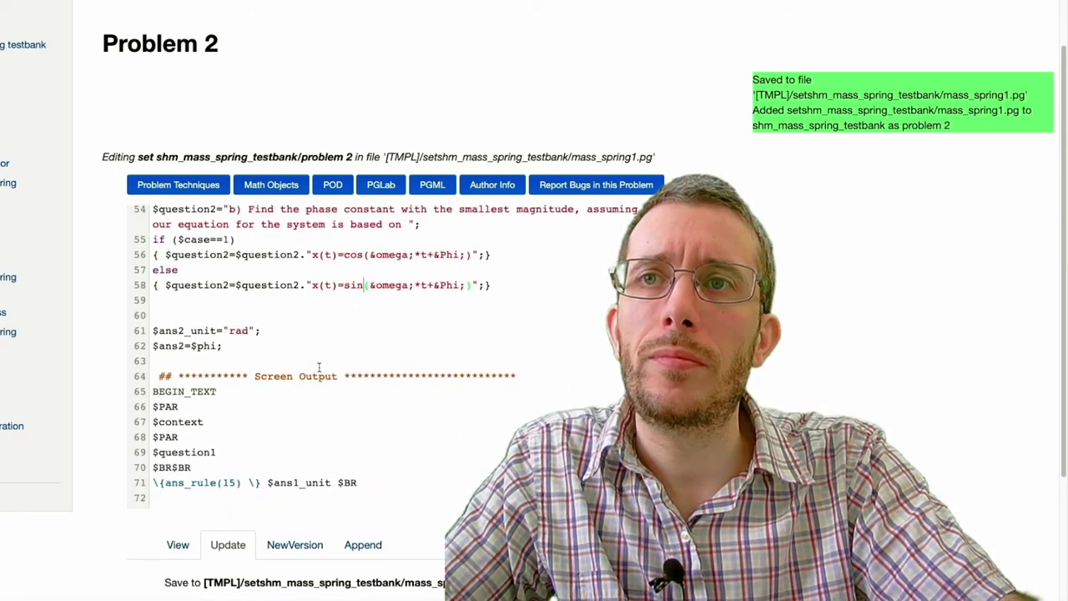
{"action": "scroll", "coordinate": [319, 367], "scroll_direction": "down", "scroll_amount": 1}
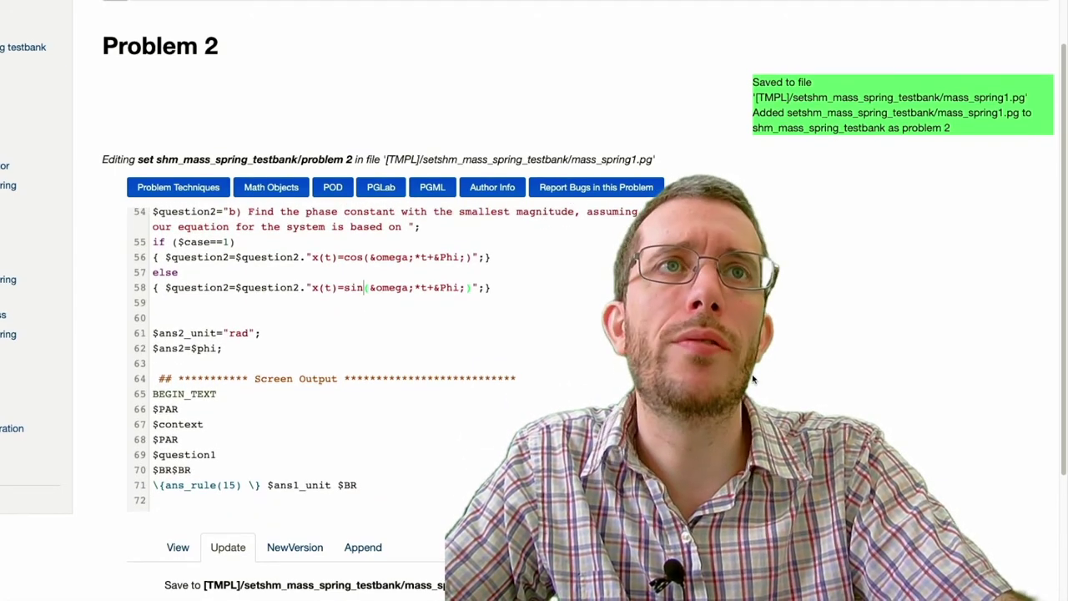
{"action": "scroll", "coordinate": [319, 368], "scroll_direction": "down", "scroll_amount": 3}
Preview the undefined sincos error, change line 43's sincos to arcsin, and save.
{"action": "left_click", "coordinate": [173, 478]}
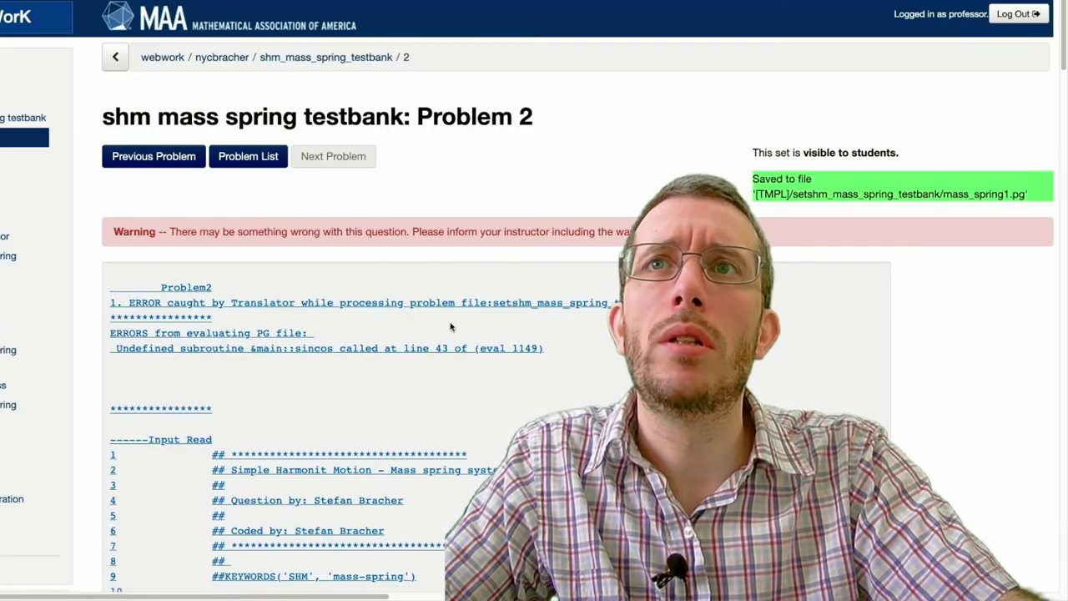
{"action": "scroll", "coordinate": [449, 323], "scroll_direction": "down", "scroll_amount": 2}
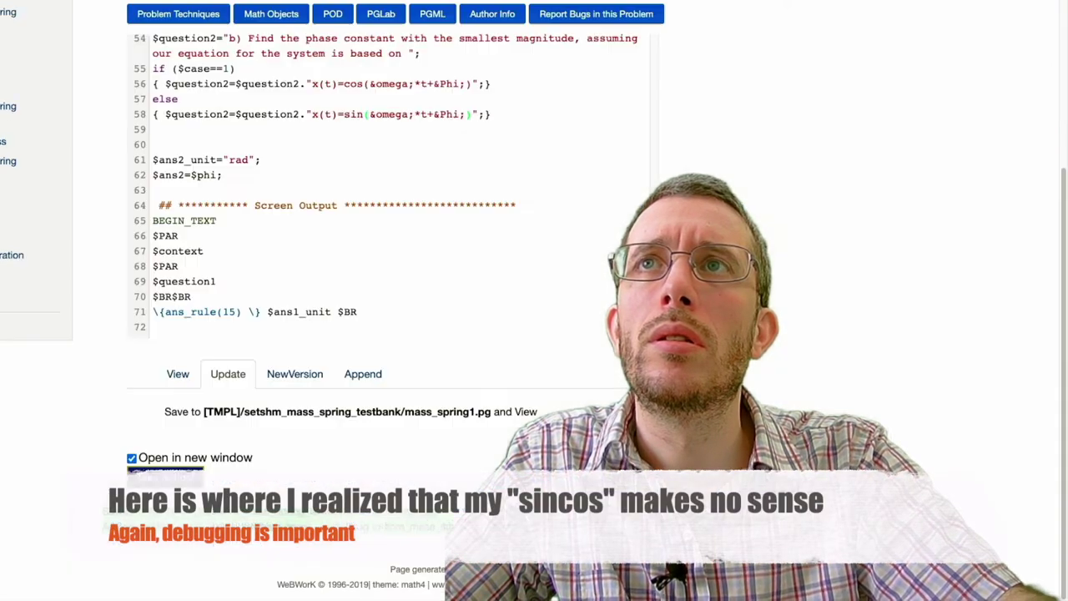
{"action": "scroll", "coordinate": [299, 221], "scroll_direction": "up", "scroll_amount": 1}
{"action": "scroll", "coordinate": [299, 221], "scroll_direction": "up", "scroll_amount": 1}
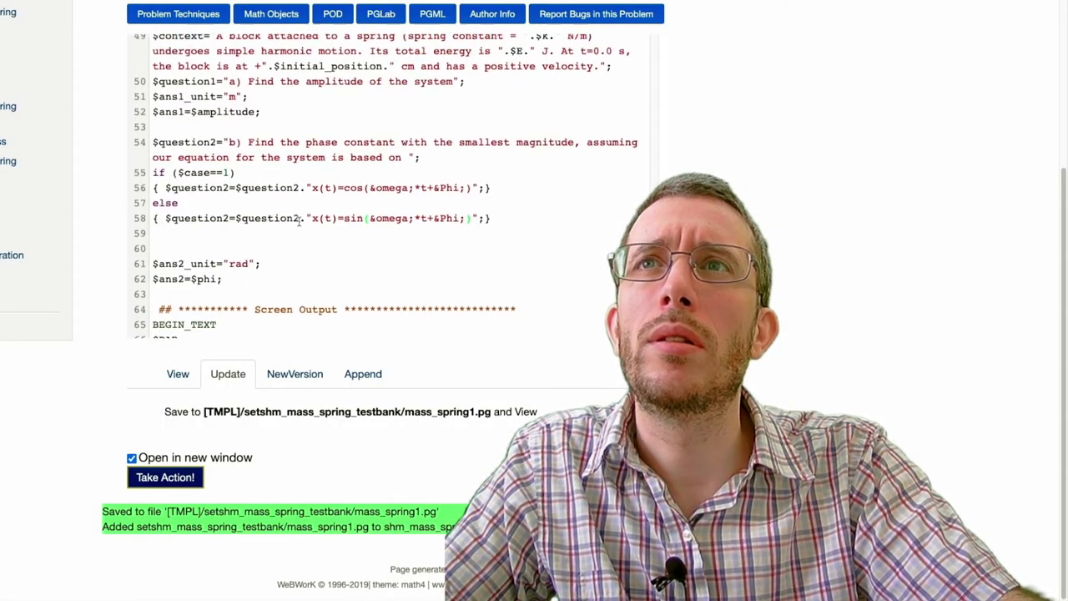
{"action": "scroll", "coordinate": [298, 221], "scroll_direction": "up", "scroll_amount": 1}
{"action": "scroll", "coordinate": [299, 219], "scroll_direction": "up", "scroll_amount": 3}
{"action": "scroll", "coordinate": [300, 219], "scroll_direction": "up", "scroll_amount": 1}
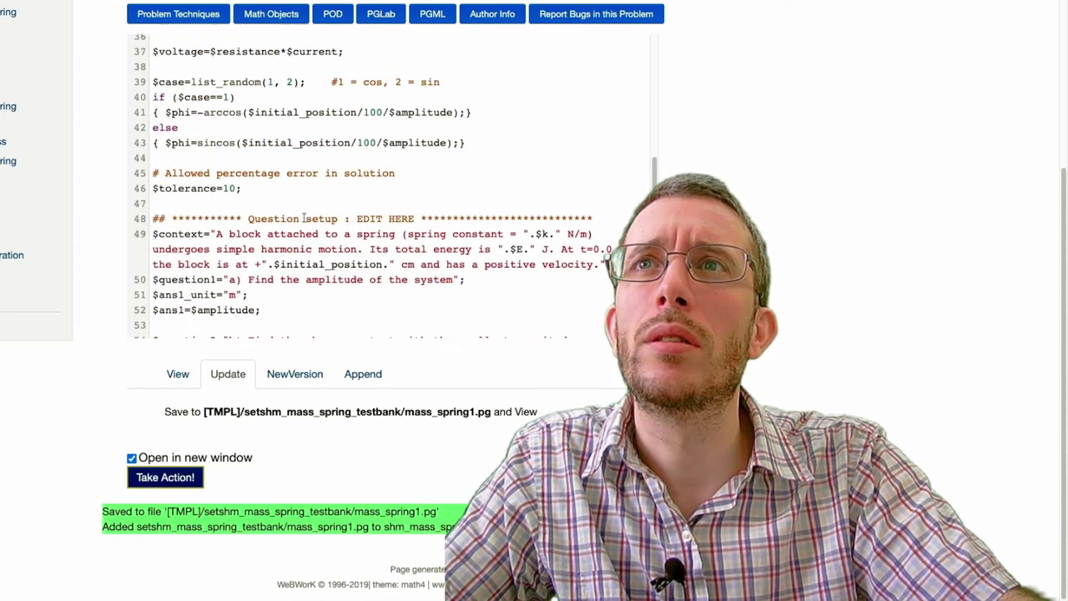
{"action": "left_click_drag", "start_coordinate": [197, 143], "coordinate": [236, 143]}
{"action": "type", "text": "arc"}
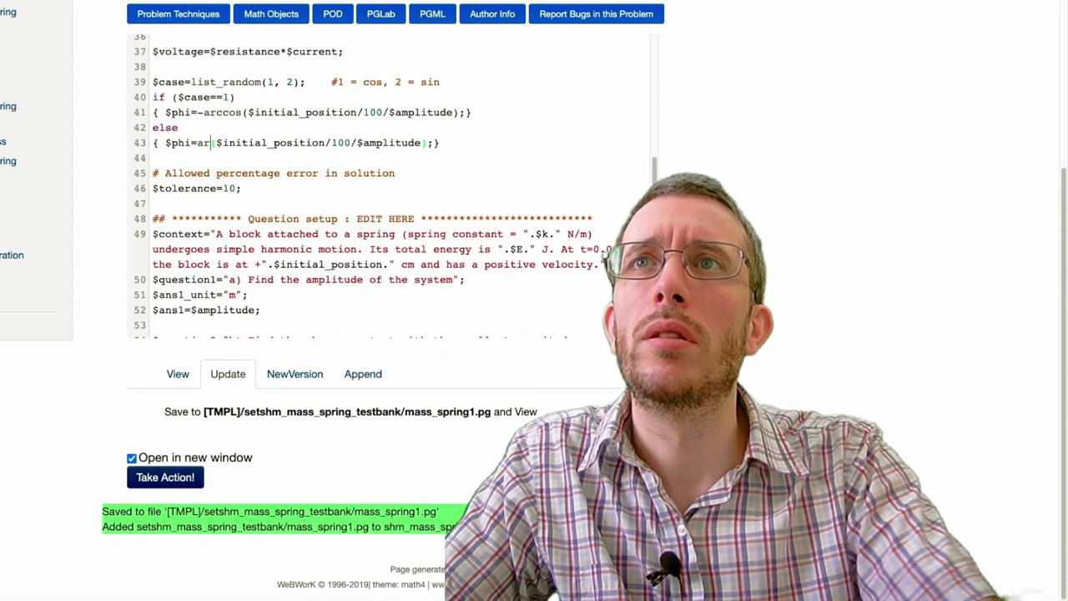
{"action": "type", "text": "sin"}
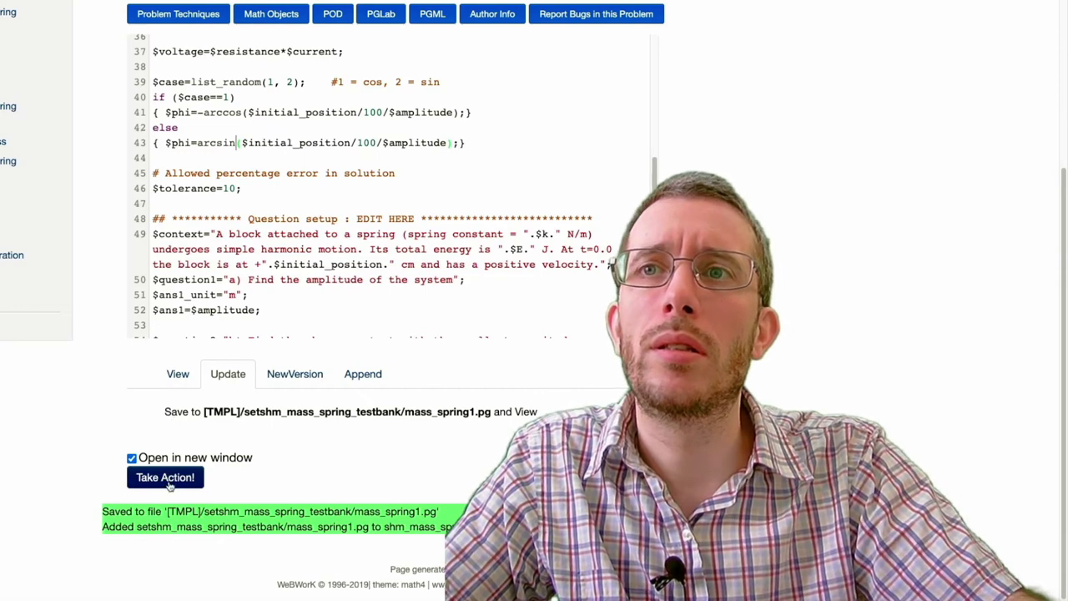
{"action": "left_click", "coordinate": [165, 478]}
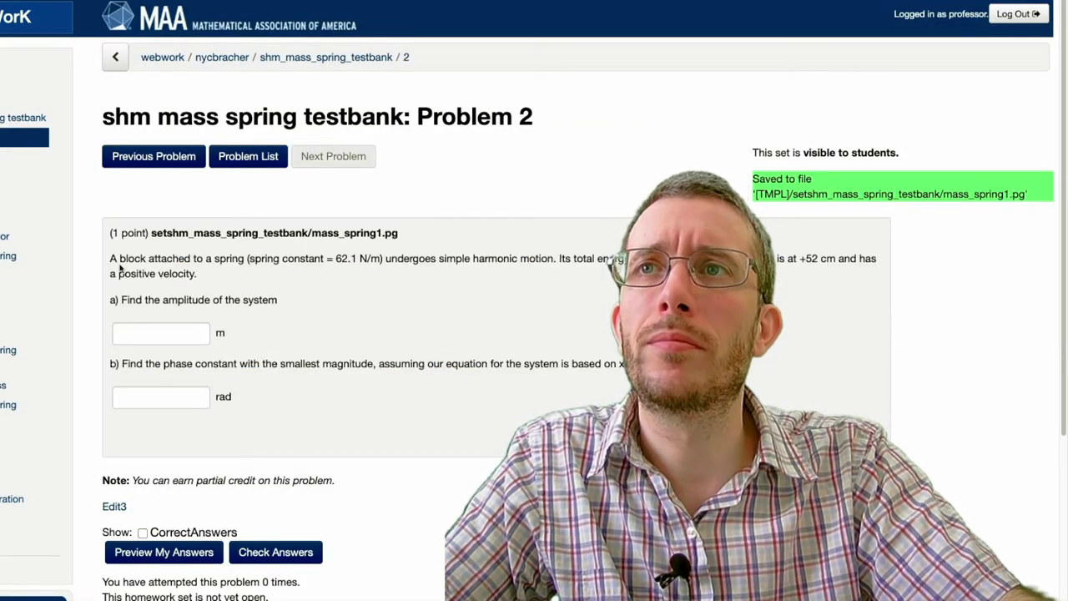
Highlight the problem statement and part b's equation while explaining them.
{"action": "left_click_drag", "start_coordinate": [144, 259], "coordinate": [197, 275]}
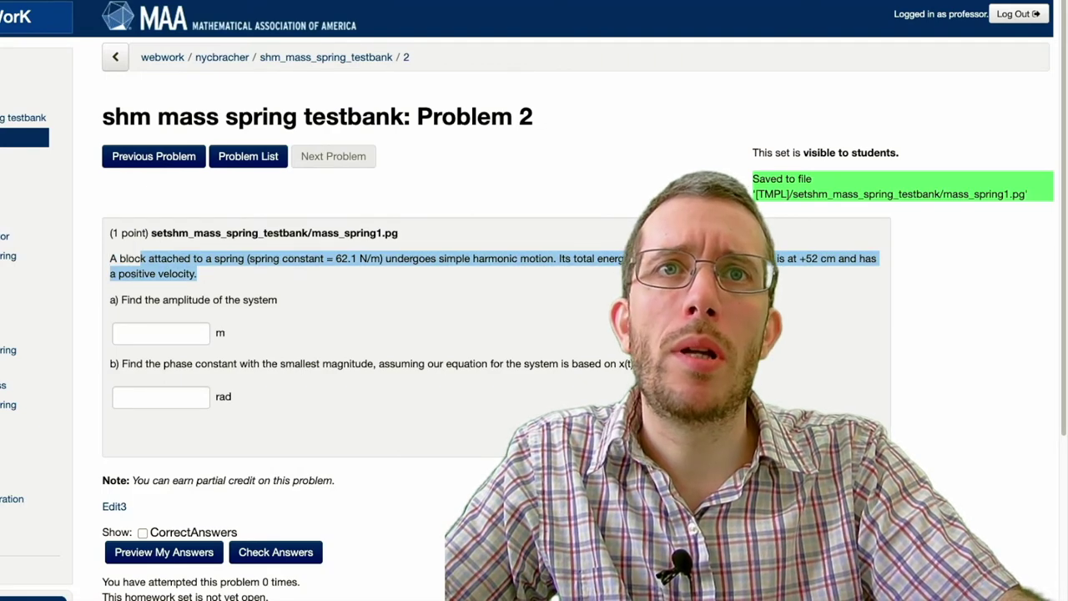
{"action": "left_click", "coordinate": [197, 275]}
{"action": "left_click_drag", "start_coordinate": [504, 364], "coordinate": [634, 364]}
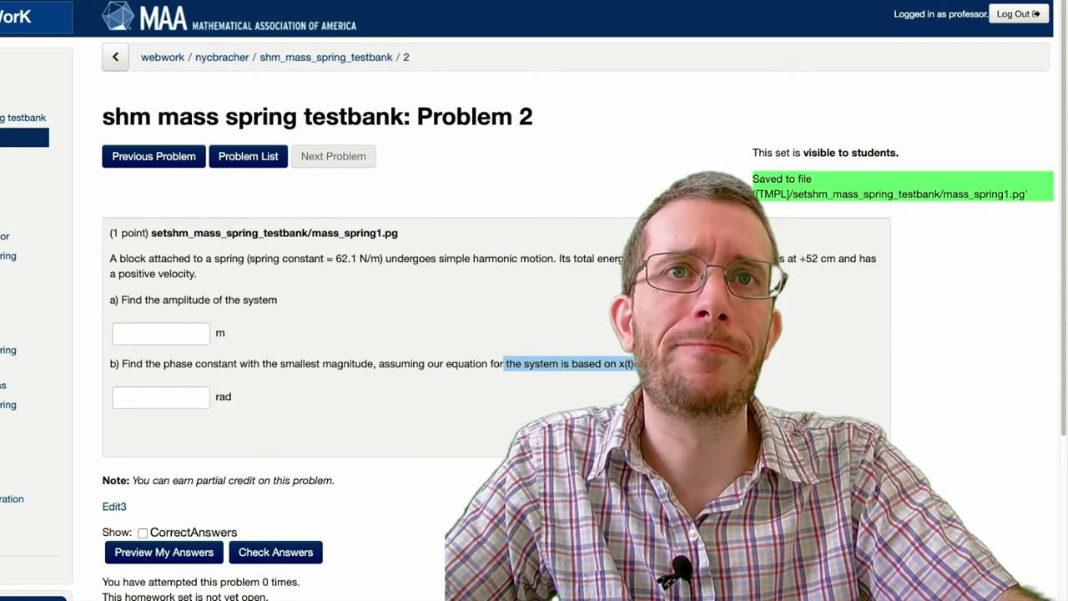
{"action": "left_click", "coordinate": [541, 363]}
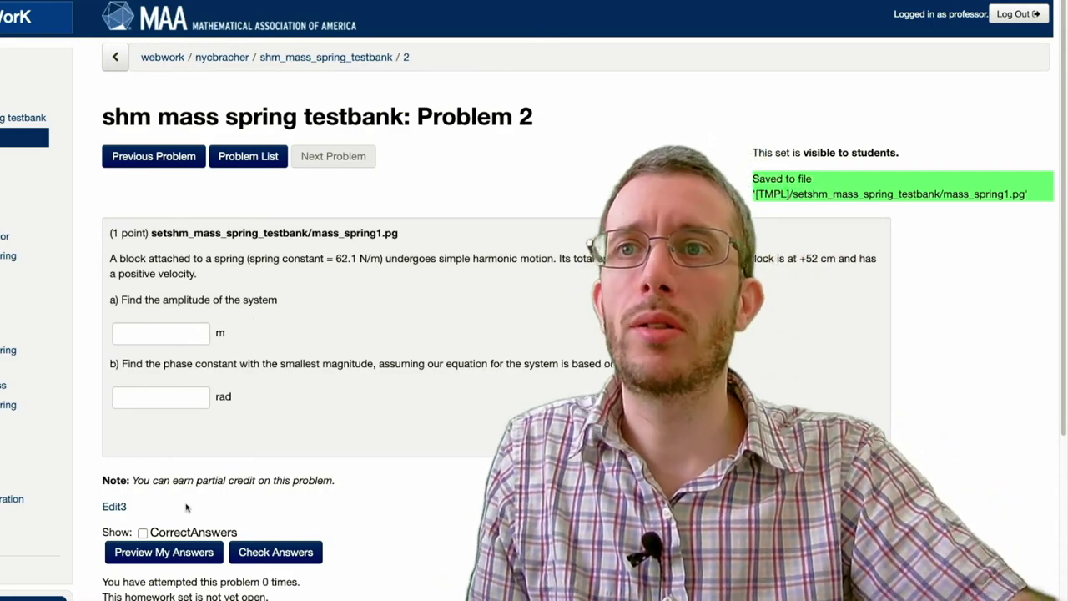
Check blank answers with correct answers shown, revealing 1.16 m amplitude and 0.465 rad phase.
{"action": "left_click", "coordinate": [173, 535]}
{"action": "left_click", "coordinate": [276, 553]}
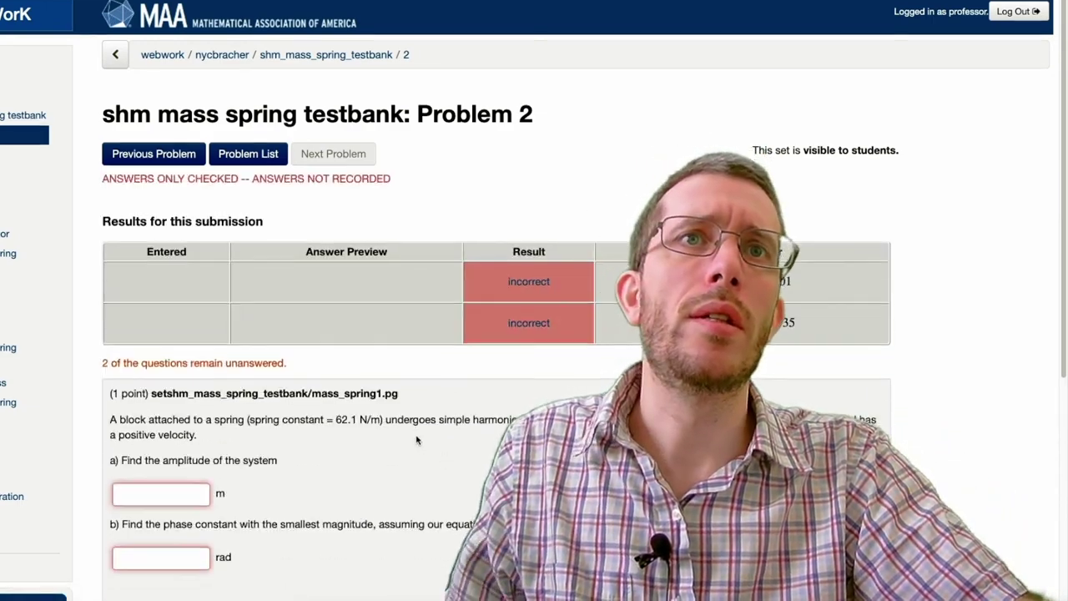
{"action": "scroll", "coordinate": [416, 441], "scroll_direction": "down", "scroll_amount": 3}
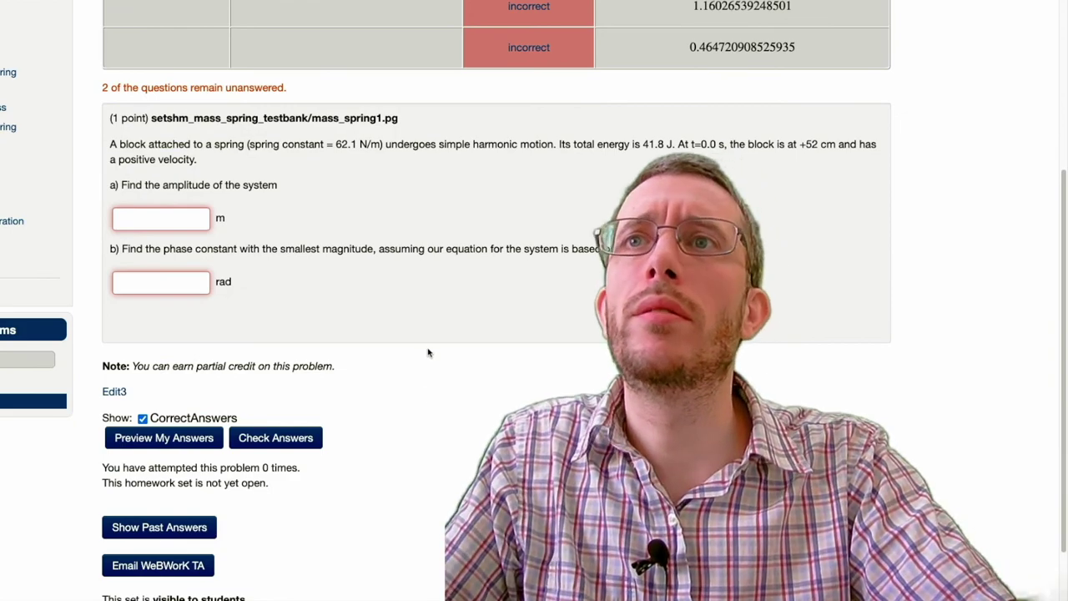
{"action": "scroll", "coordinate": [428, 351], "scroll_direction": "up", "scroll_amount": 1}
{"action": "scroll", "coordinate": [428, 351], "scroll_direction": "up", "scroll_amount": 1}
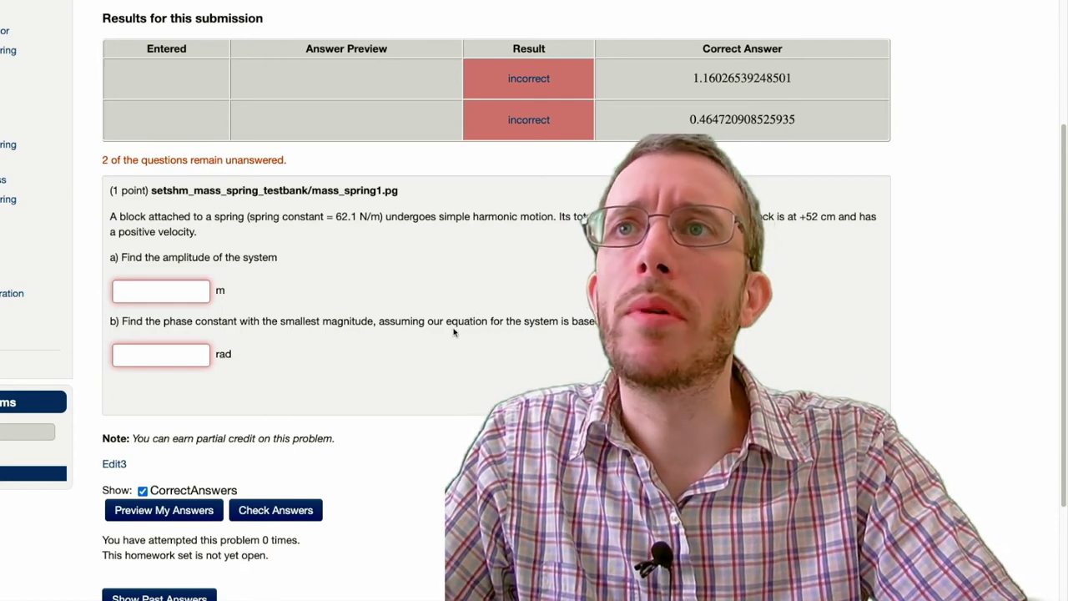
{"action": "left_click", "coordinate": [191, 364]}
{"action": "left_click", "coordinate": [334, 355]}
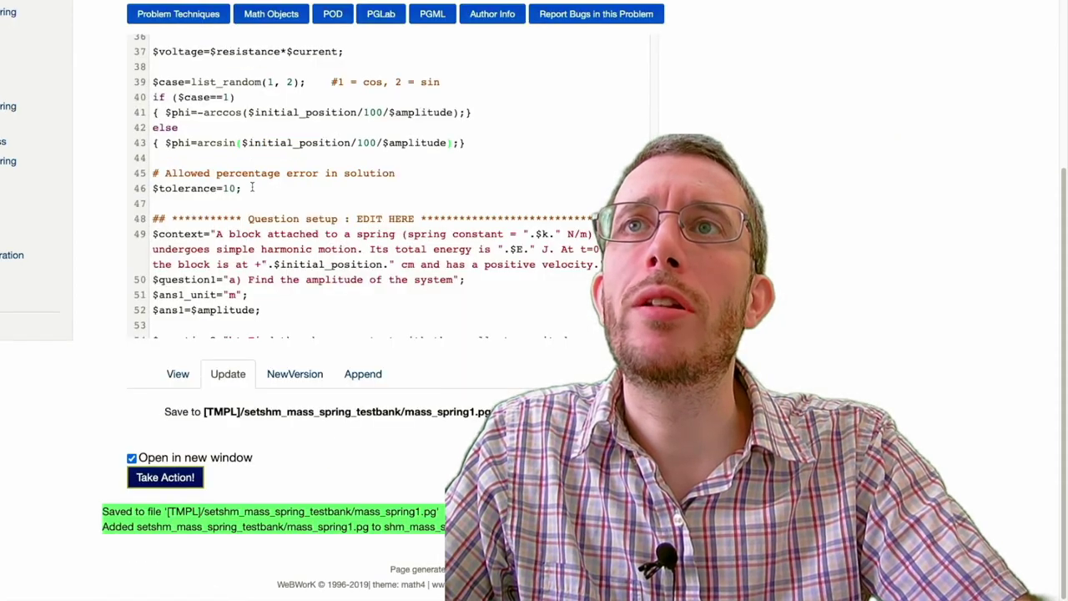
{"action": "scroll", "coordinate": [250, 186], "scroll_direction": "up", "scroll_amount": 3}
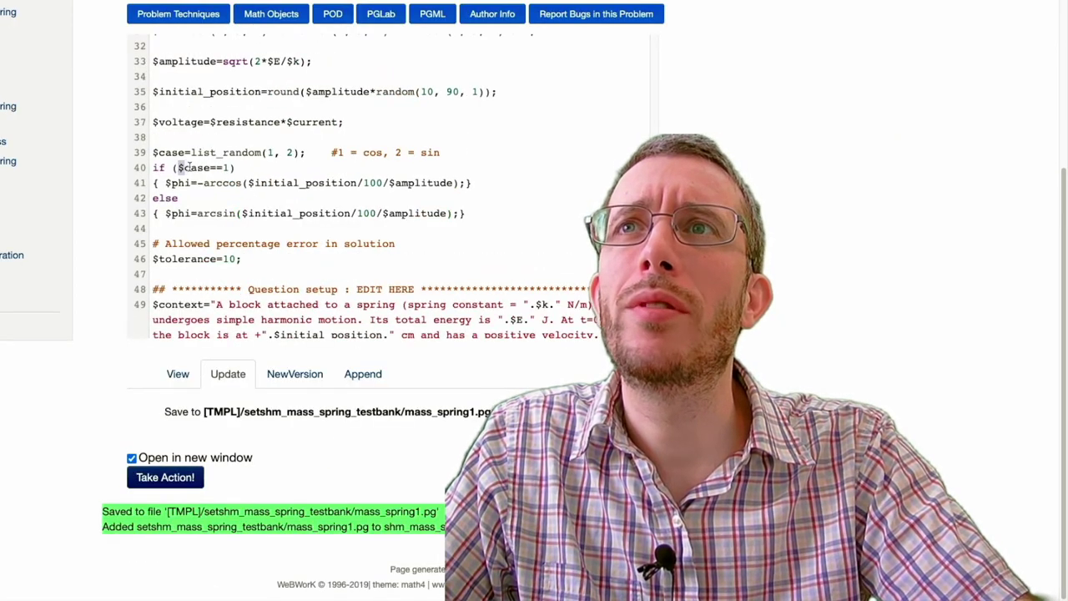
Add a $case=1; override above the if block and preview the cosine version.
{"action": "left_click_drag", "start_coordinate": [178, 167], "coordinate": [232, 168]}
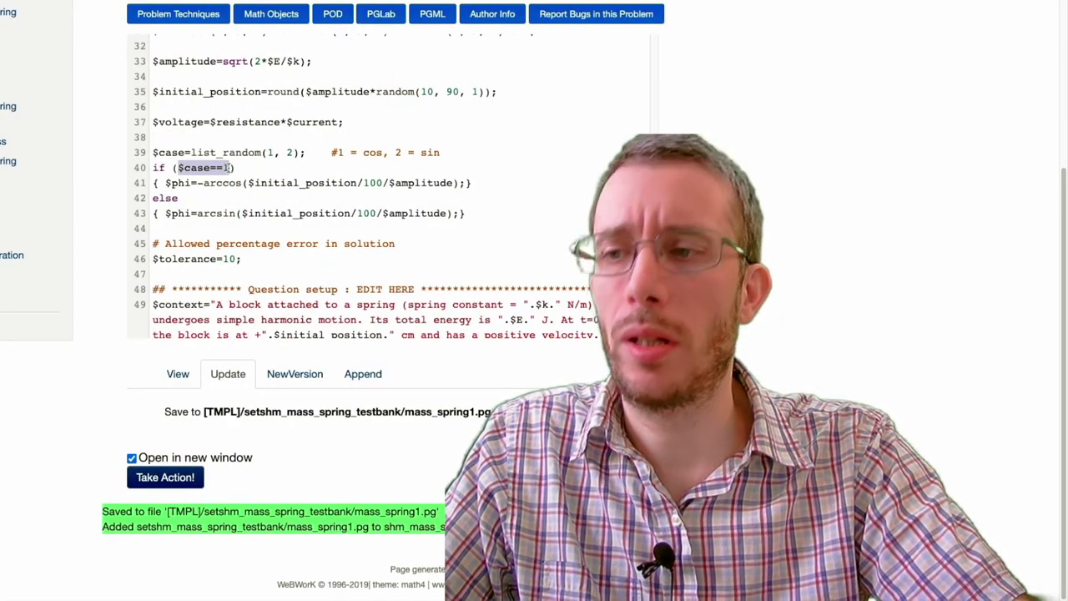
{"action": "key", "text": "ctrl+c"}
{"action": "key", "text": "Home"}
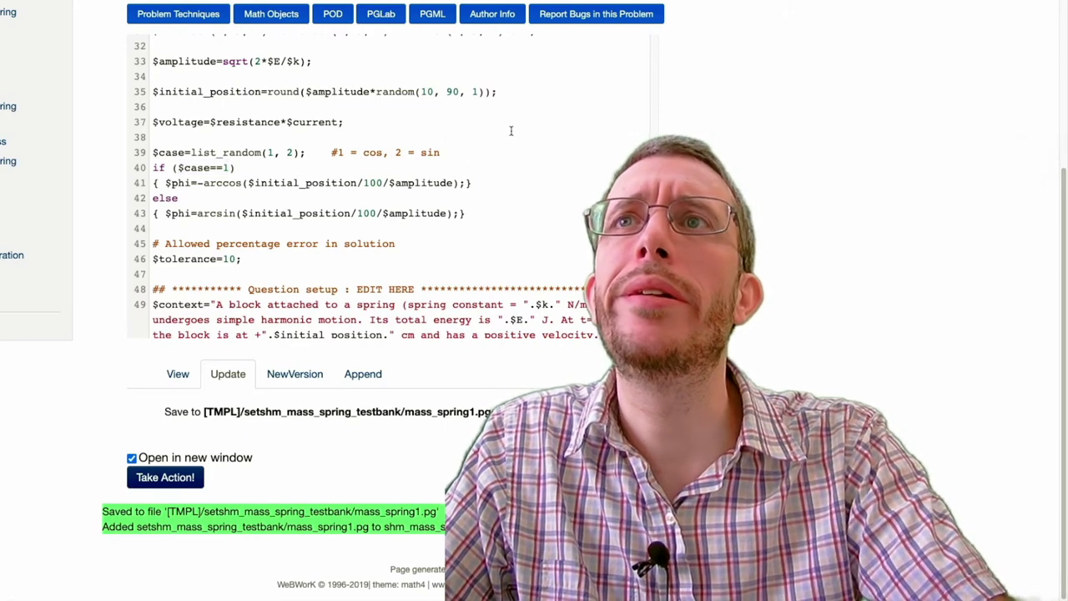
{"action": "key", "text": "Return"}
{"action": "key", "text": "Return"}
{"action": "key", "text": "Up"}
{"action": "key", "text": "Up"}
{"action": "key", "text": "ctrl+v"}
{"action": "type", "text": ";"}
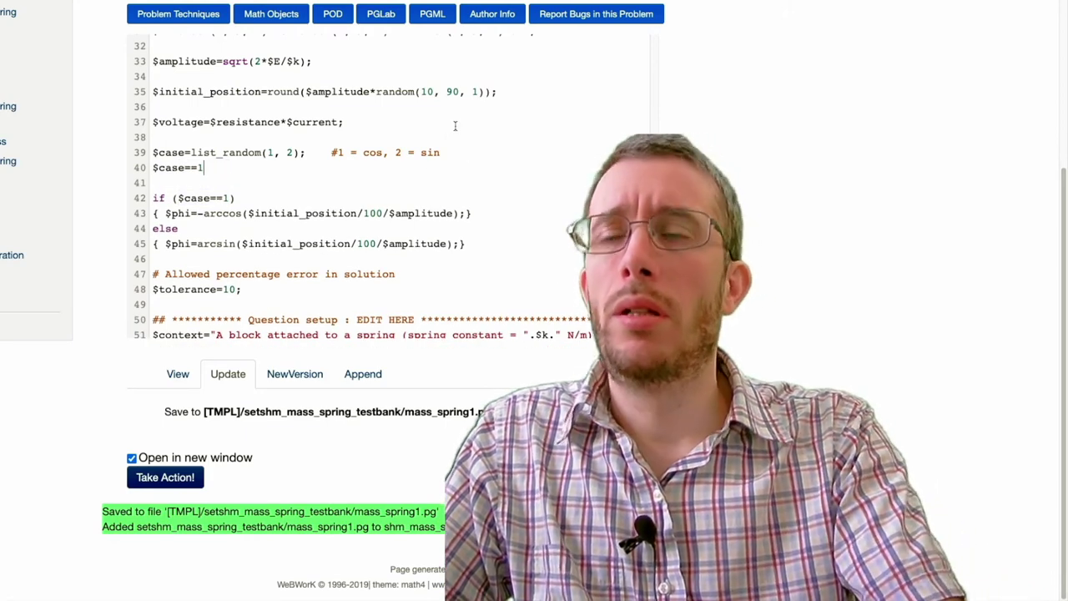
{"action": "key", "text": "Left"}
{"action": "key", "text": "Left"}
{"action": "key", "text": "BackSpace"}
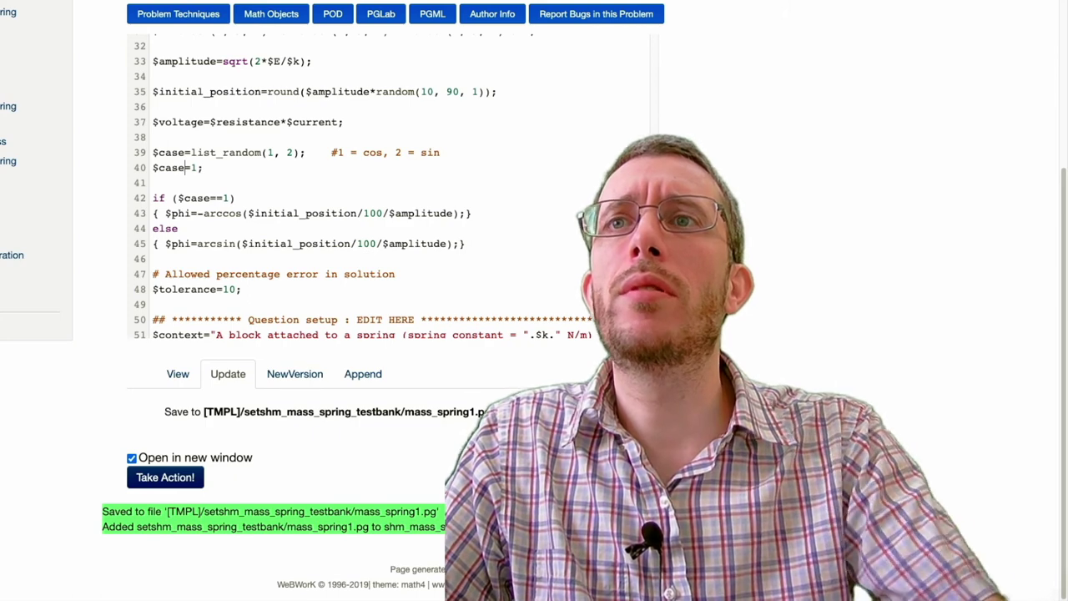
{"action": "left_click", "coordinate": [165, 477]}
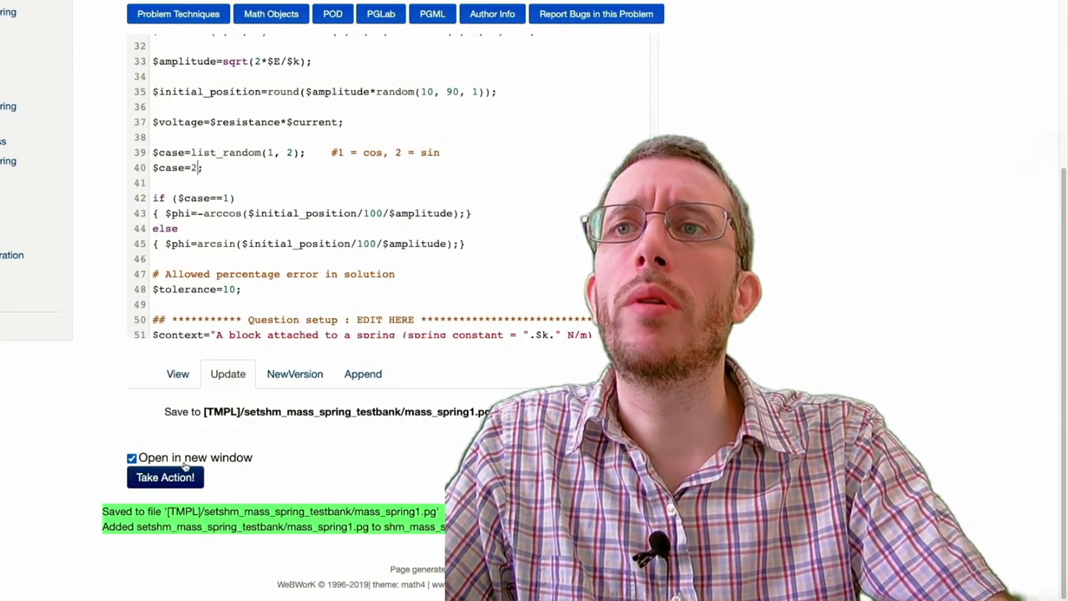
Preview the $case=2 sine version, then delete the override line.
{"action": "left_click", "coordinate": [166, 477]}
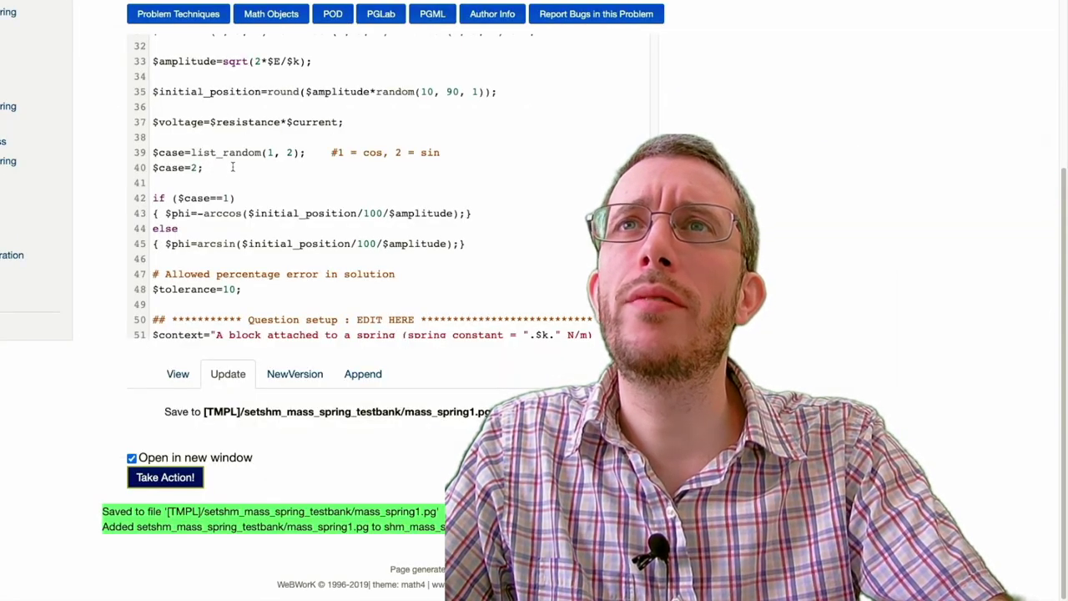
{"action": "left_click_drag", "start_coordinate": [205, 168], "coordinate": [166, 167]}
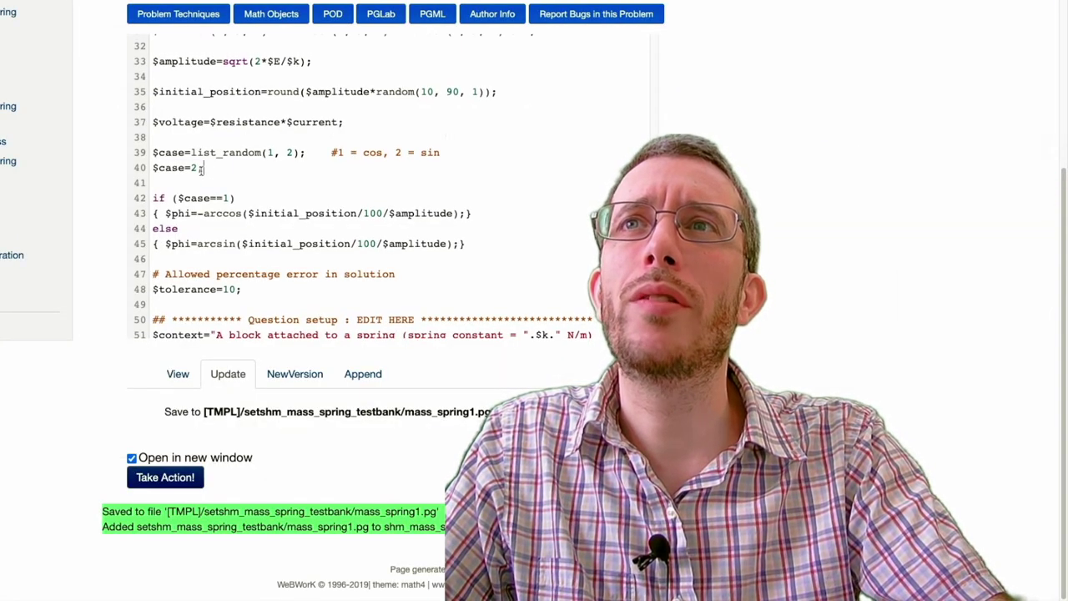
{"action": "key", "text": "BackSpace"}
{"action": "key", "text": "BackSpace"}
{"action": "key", "text": "BackSpace"}
{"action": "key", "text": "Delete"}
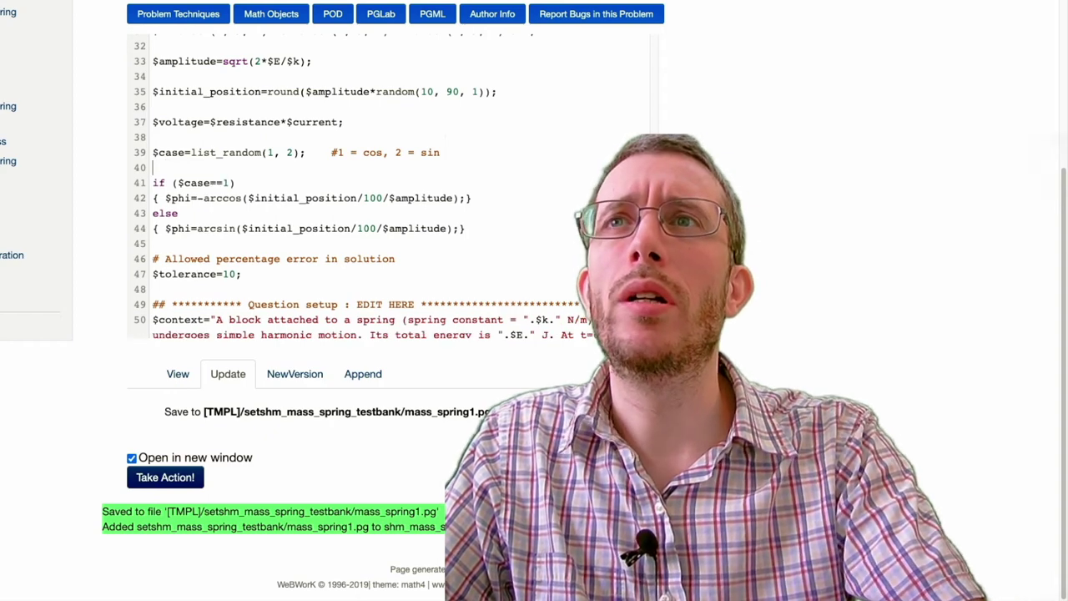
{"action": "key", "text": "Delete"}
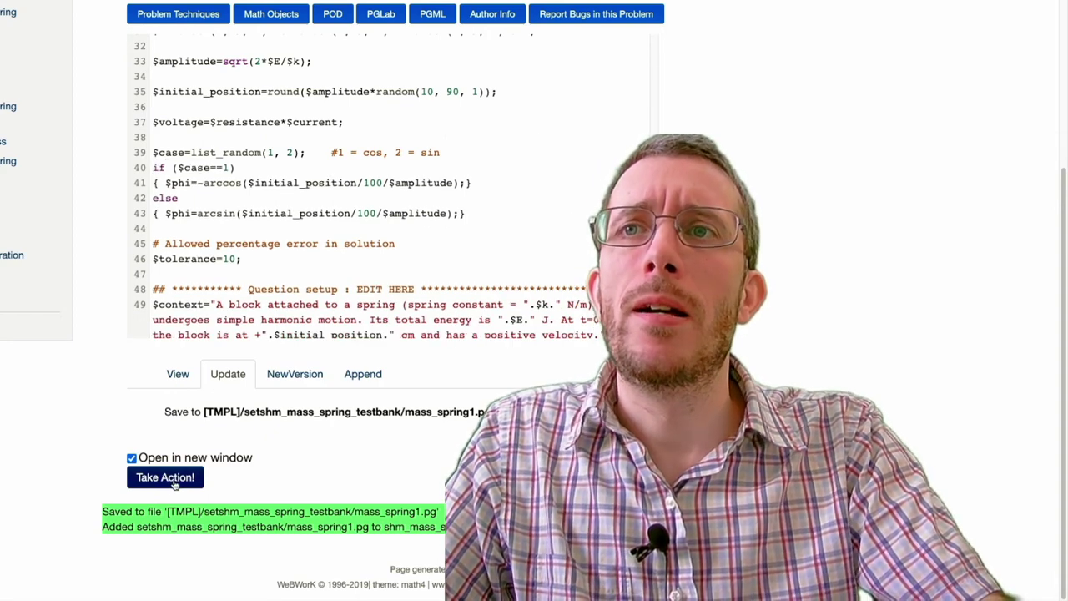
Save and view Problem 2 with random cases restored, highlighting the word 'positive'.
{"action": "left_click", "coordinate": [171, 479]}
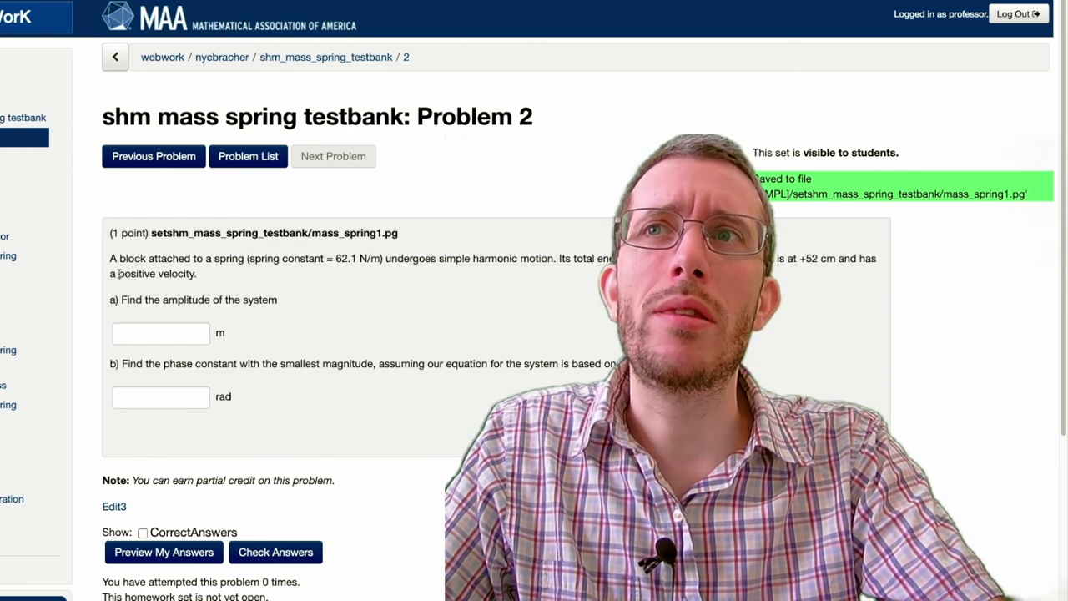
{"action": "left_click_drag", "start_coordinate": [119, 274], "coordinate": [155, 273]}
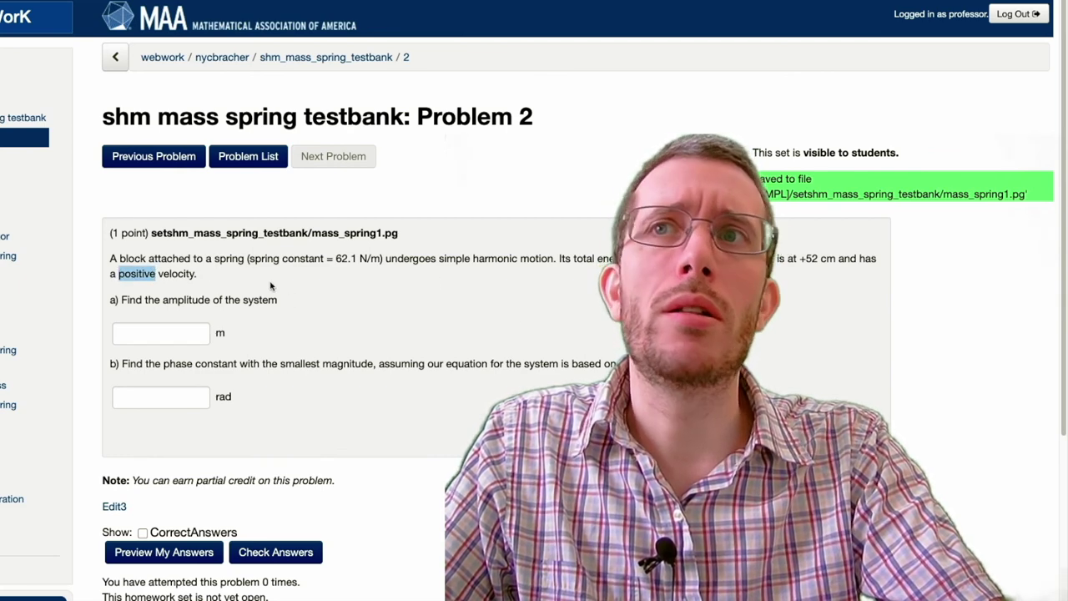
{"action": "left_click", "coordinate": [227, 286]}
{"action": "left_click_drag", "start_coordinate": [119, 274], "coordinate": [155, 274]}
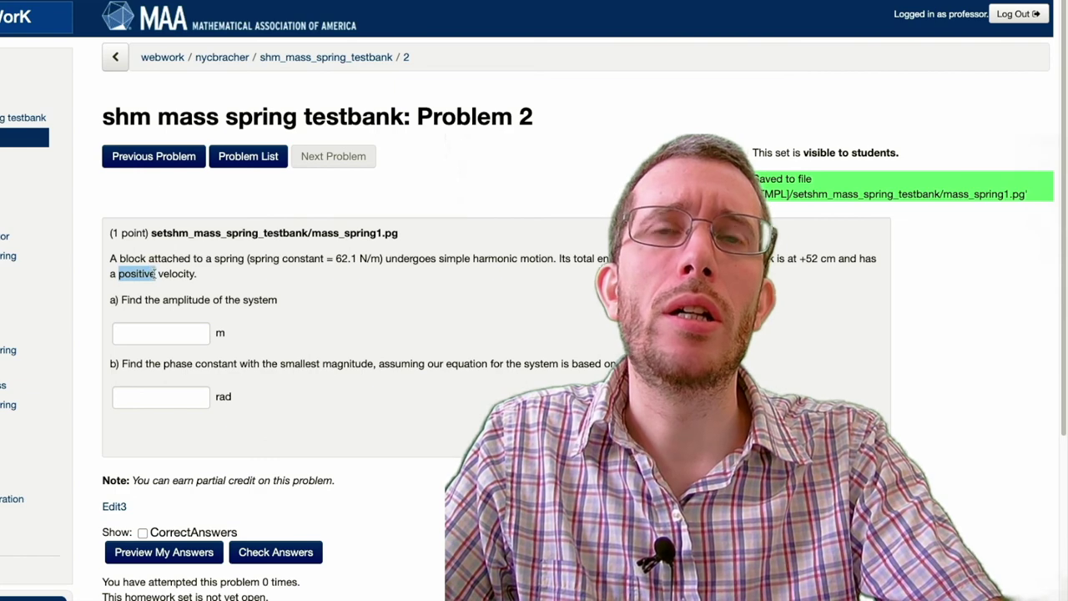
{"action": "left_click", "coordinate": [417, 355]}
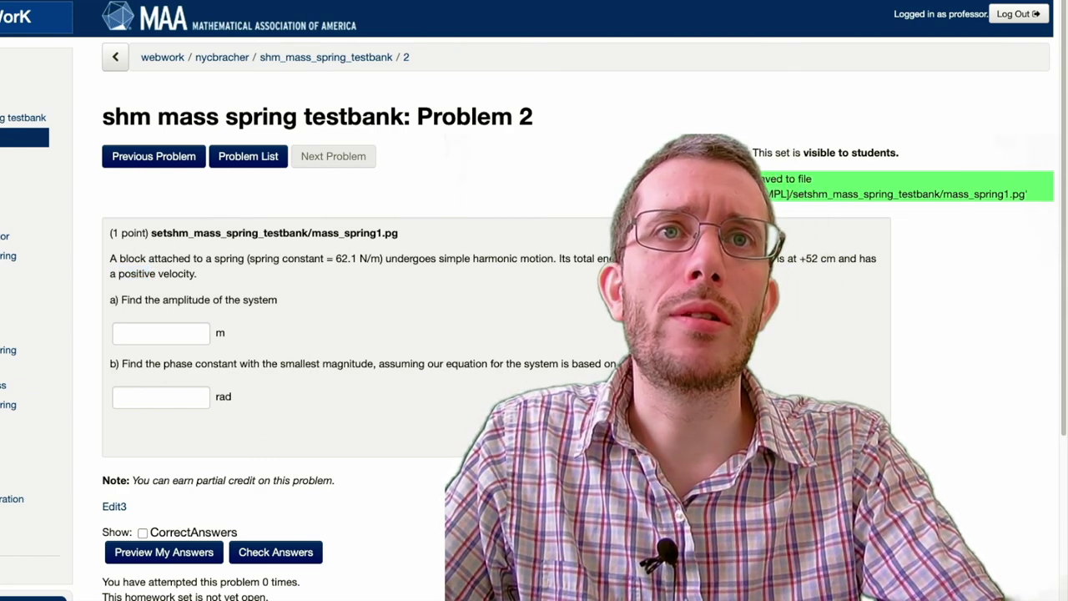